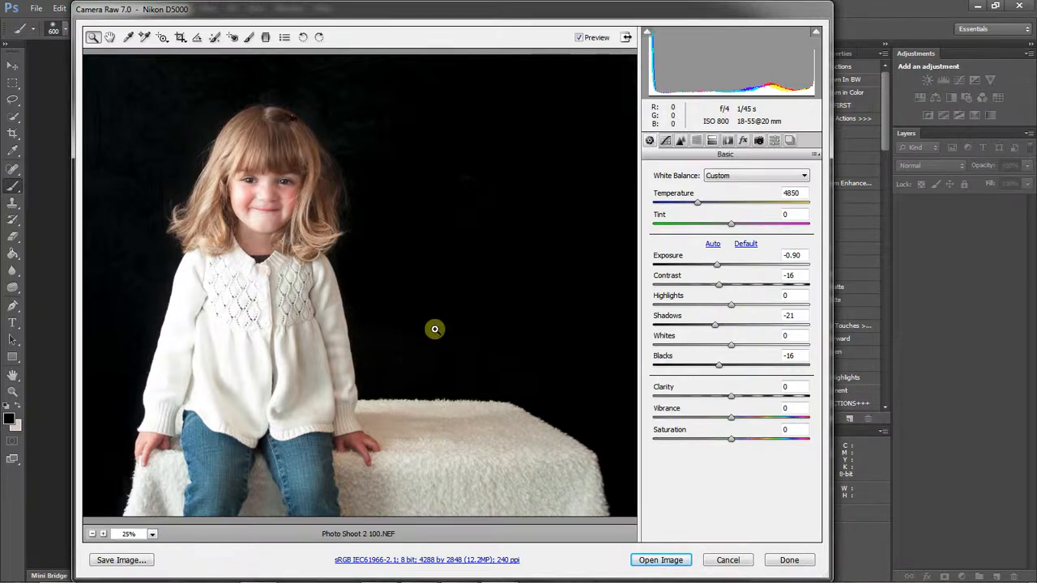
# Step: Expand Camera Raw to full screen and reset both Shadows and Blacks to 0
pyautogui.click(626, 38)
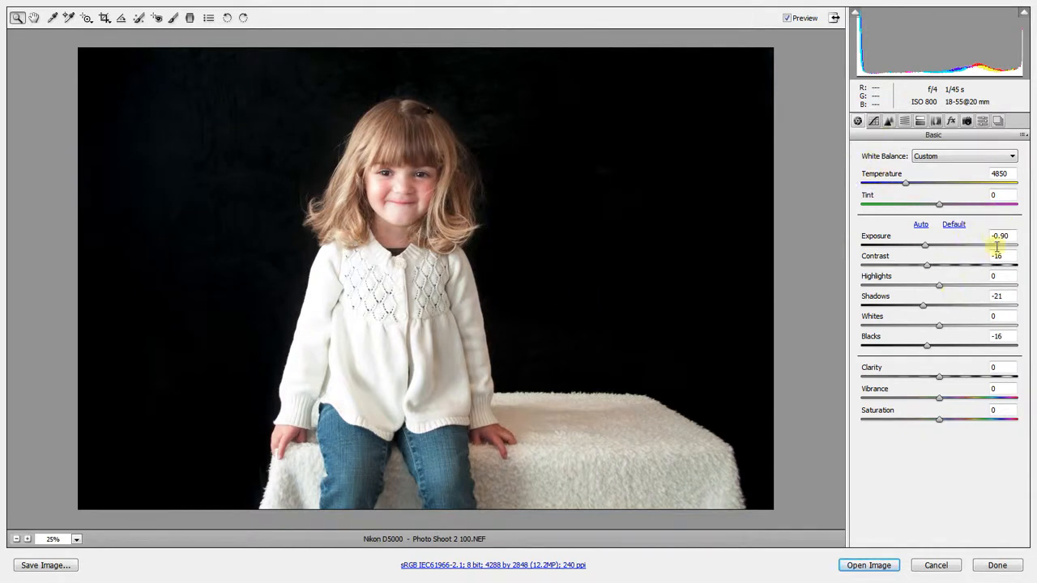
pyautogui.click(999, 298)
pyautogui.write('0')
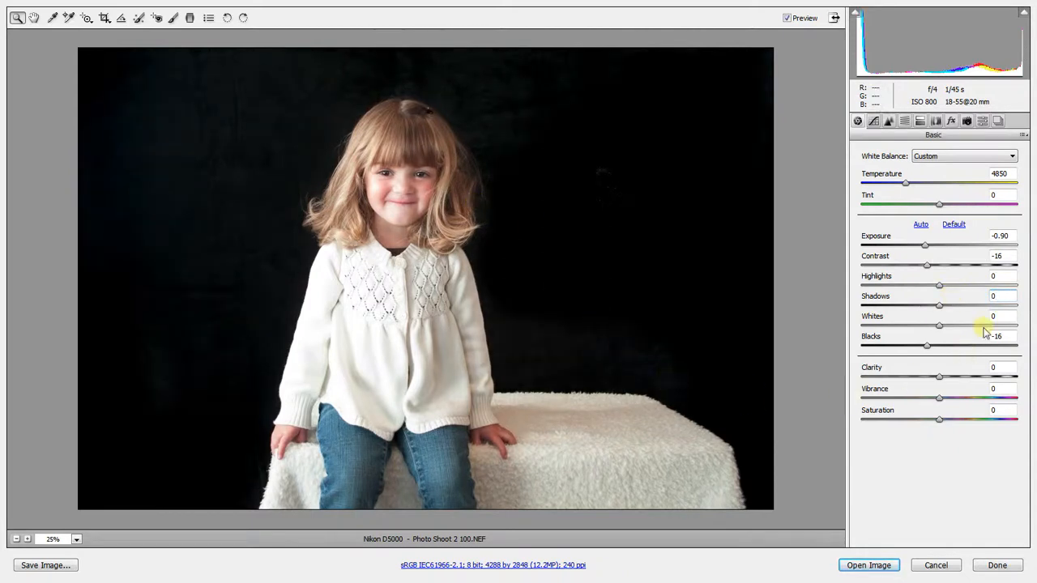
pyautogui.click(1006, 336)
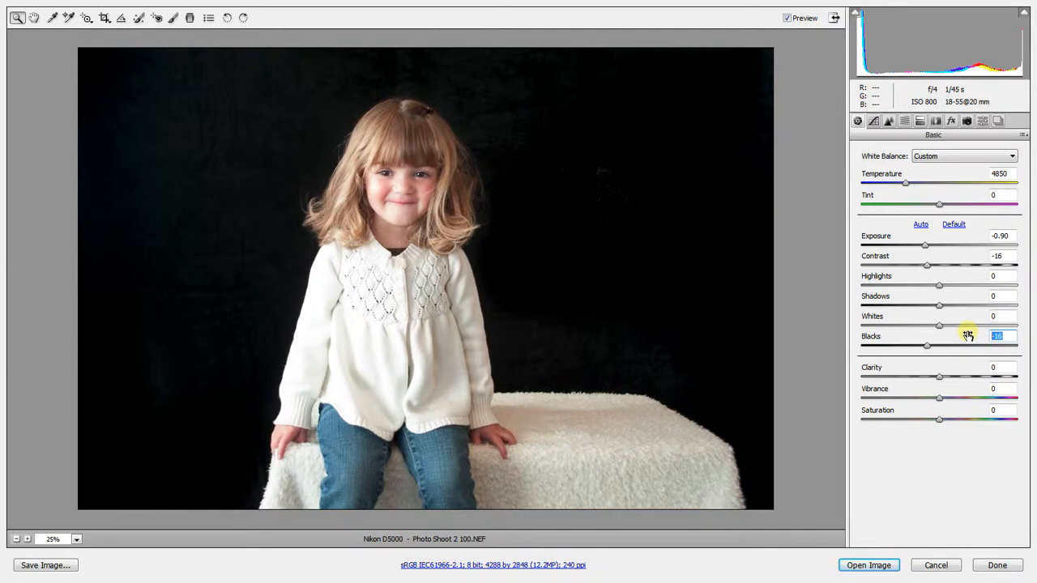
pyautogui.write('0')
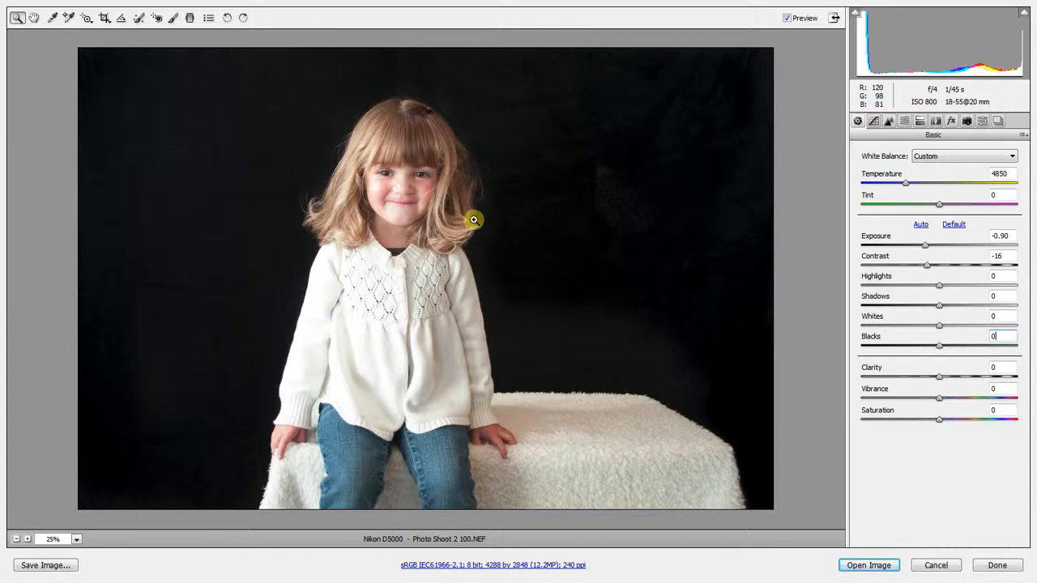
# Step: Darken the backdrop by lowering Shadows to -27 and Blacks to -24
pyautogui.click(554, 174)
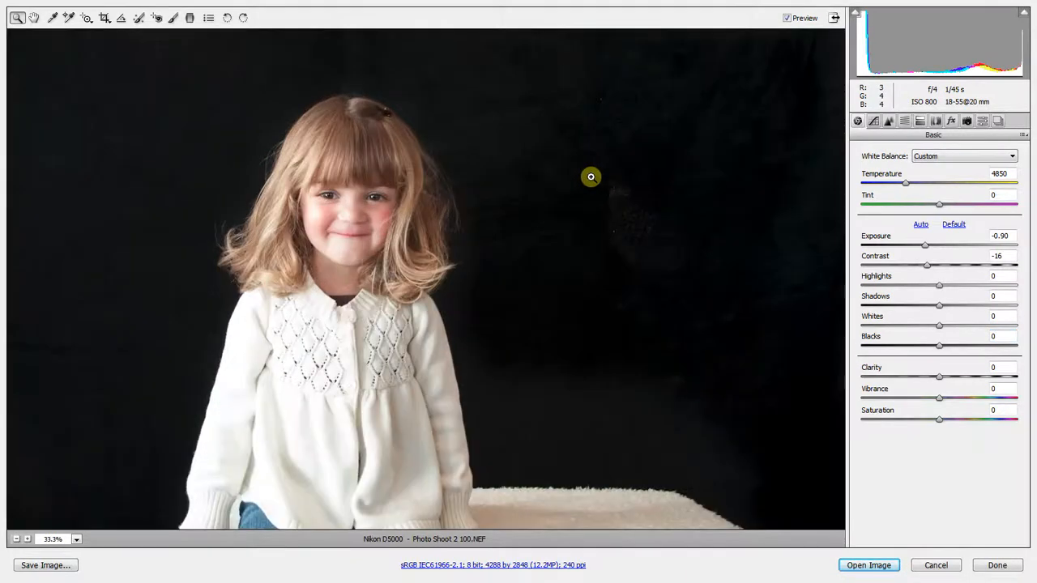
pyautogui.keyDown('alt'); pyautogui.click(586, 155); pyautogui.keyUp('alt')
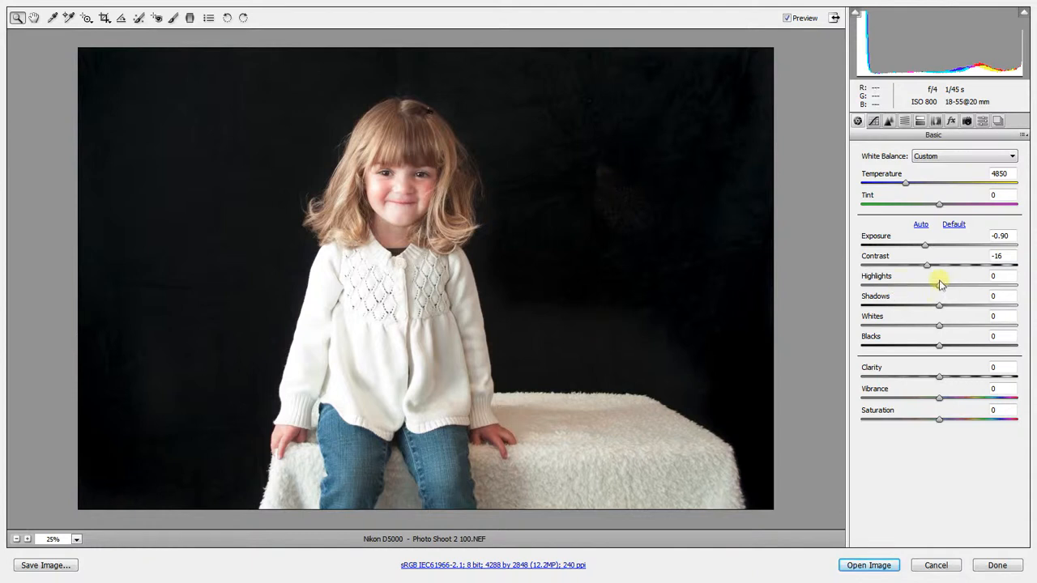
pyautogui.moveTo(938, 305); pyautogui.dragTo(916, 304)
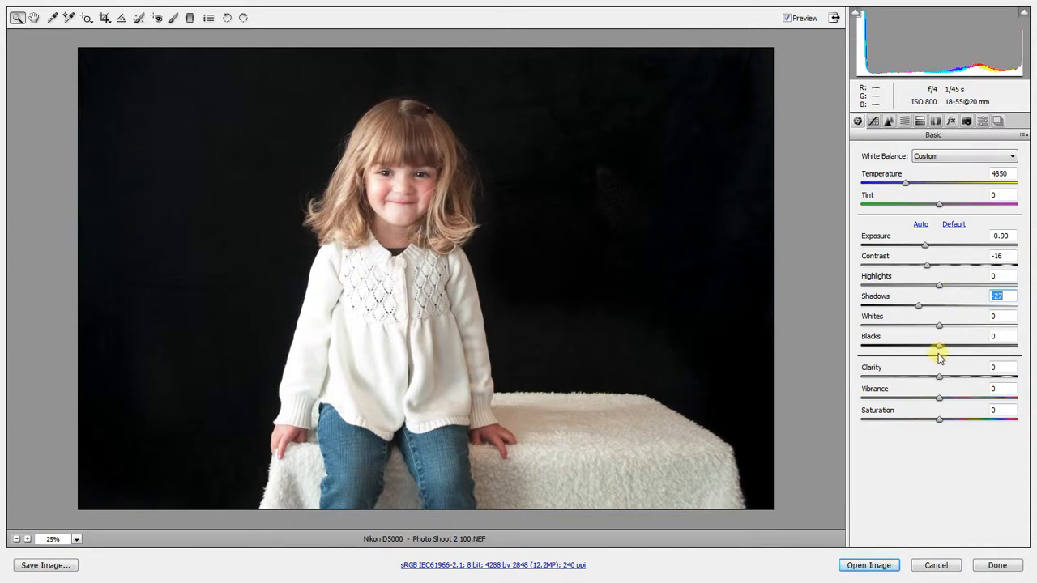
pyautogui.moveTo(940, 348); pyautogui.dragTo(922, 349)
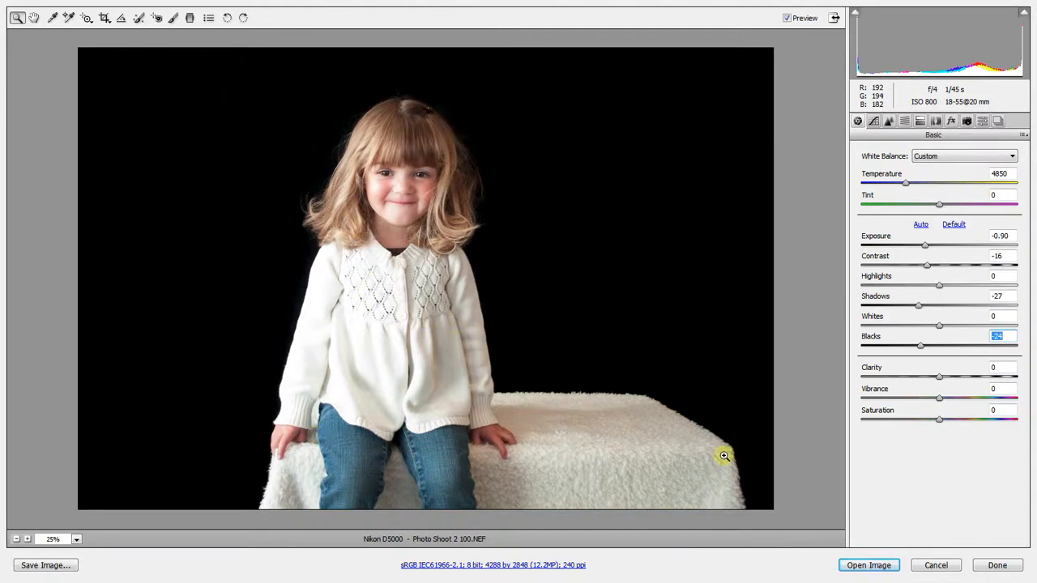
# Step: Paint a new Adjustment Brush area with Shadows at -40 over the black backdrop and along the edge of the girl's hair
pyautogui.click(172, 18)
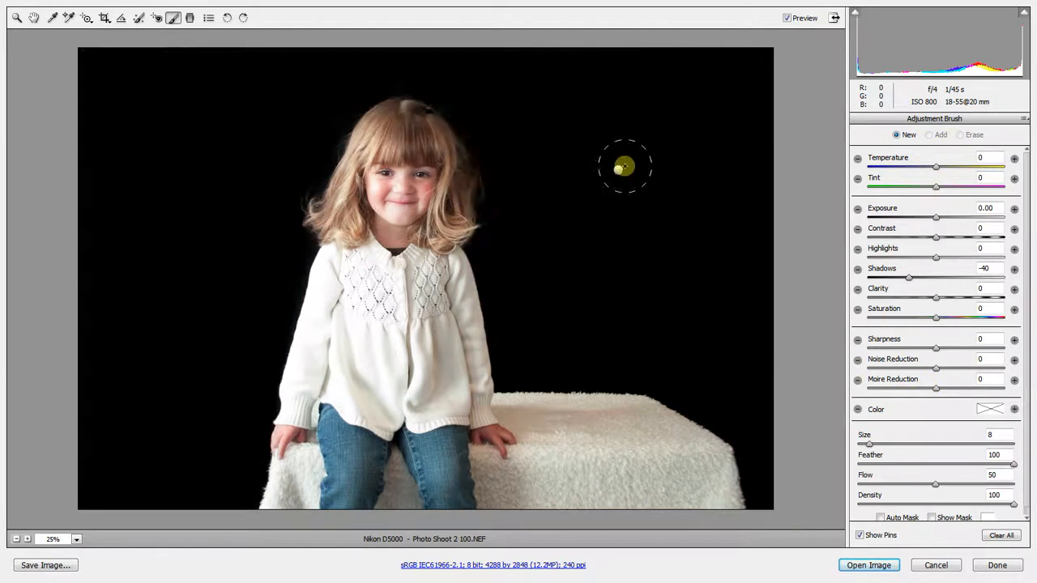
pyautogui.moveTo(608, 177)
pyautogui.click(983, 268)
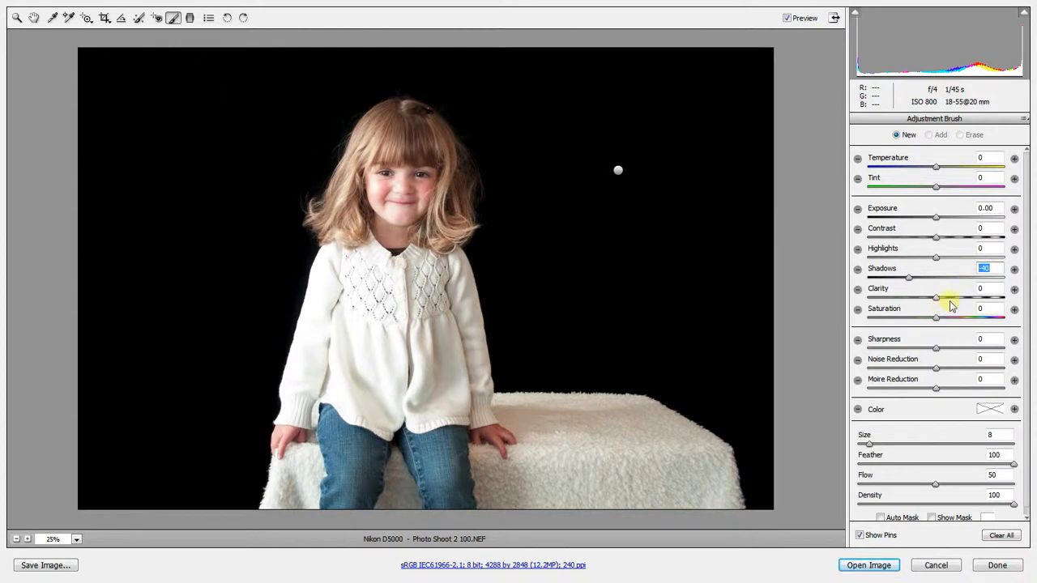
pyautogui.click(896, 135)
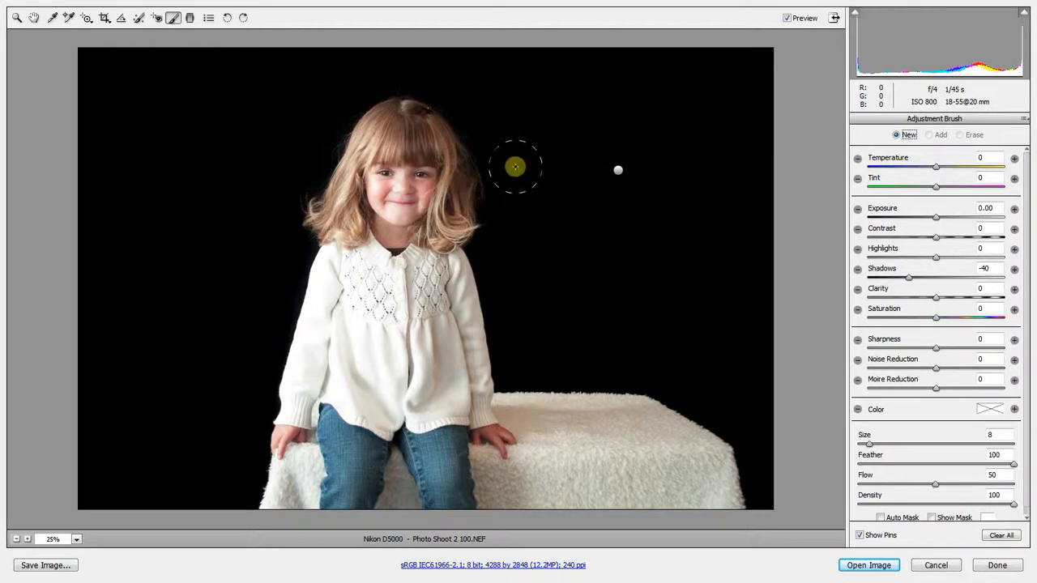
pyautogui.moveTo(504, 166)
pyautogui.mouseDown()
pyautogui.moveTo(496, 125)
pyautogui.moveTo(509, 162)
pyautogui.mouseUp()
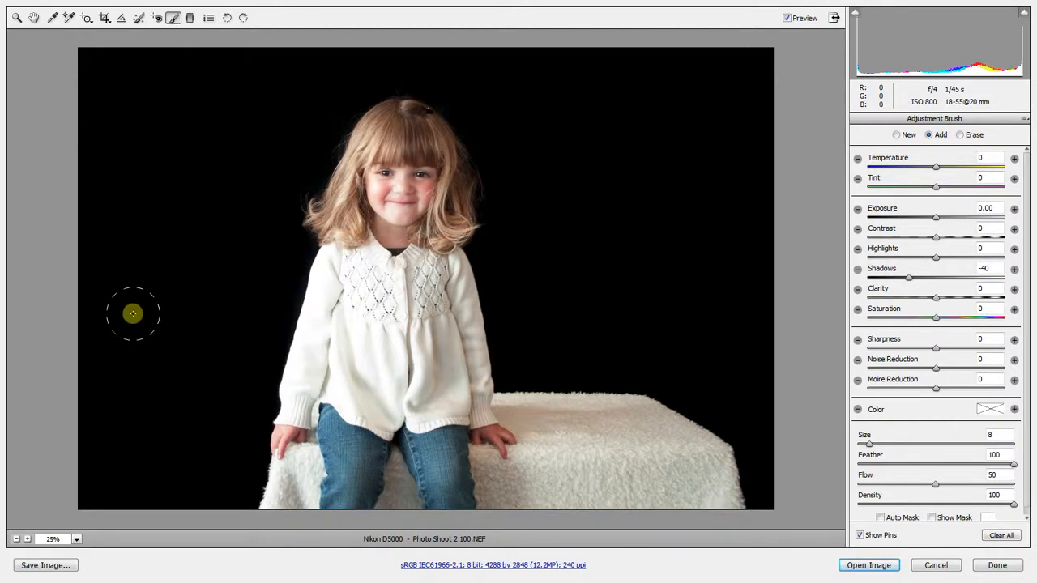
pyautogui.moveTo(172, 350); pyautogui.dragTo(188, 186)
pyautogui.click(464, 187)
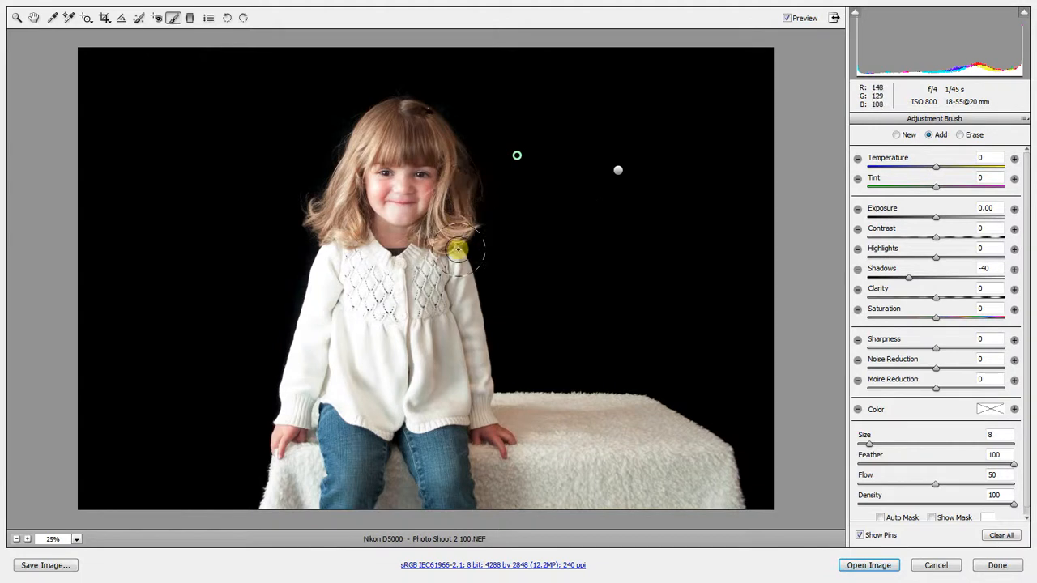
pyautogui.moveTo(471, 212)
pyautogui.mouseDown()
pyautogui.moveTo(478, 155)
pyautogui.moveTo(477, 201)
pyautogui.moveTo(468, 203)
pyautogui.moveTo(470, 153)
pyautogui.moveTo(454, 225)
pyautogui.moveTo(475, 152)
pyautogui.moveTo(462, 146)
pyautogui.moveTo(460, 124)
pyautogui.moveTo(482, 169)
pyautogui.moveTo(453, 124)
pyautogui.moveTo(477, 194)
pyautogui.moveTo(471, 225)
pyautogui.moveTo(477, 176)
pyautogui.mouseUp()
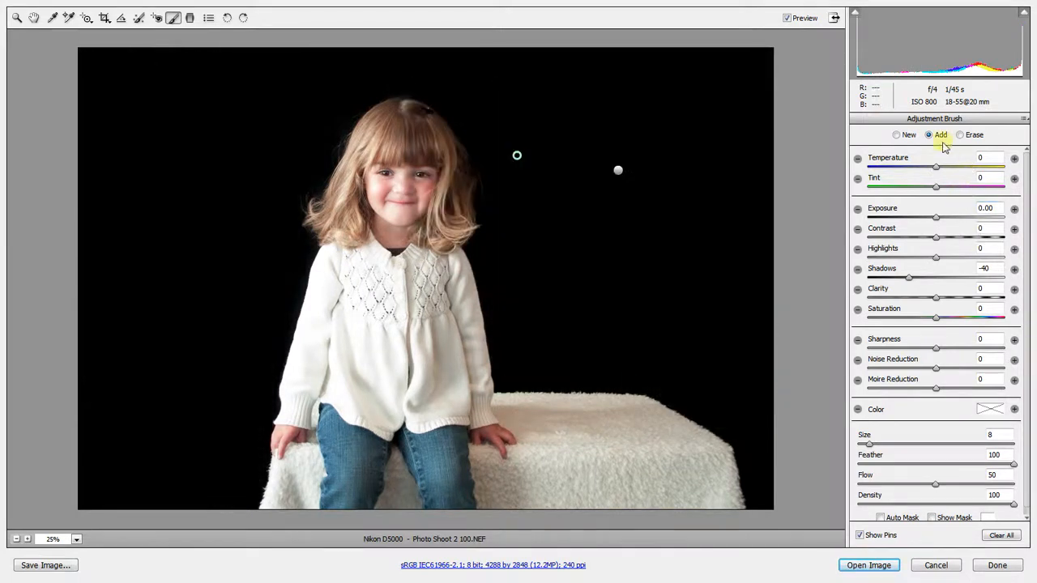
# Step: Erase the brush adjustment from the girl's hair with a size 4 brush and open the image in Photoshop
pyautogui.click(961, 135)
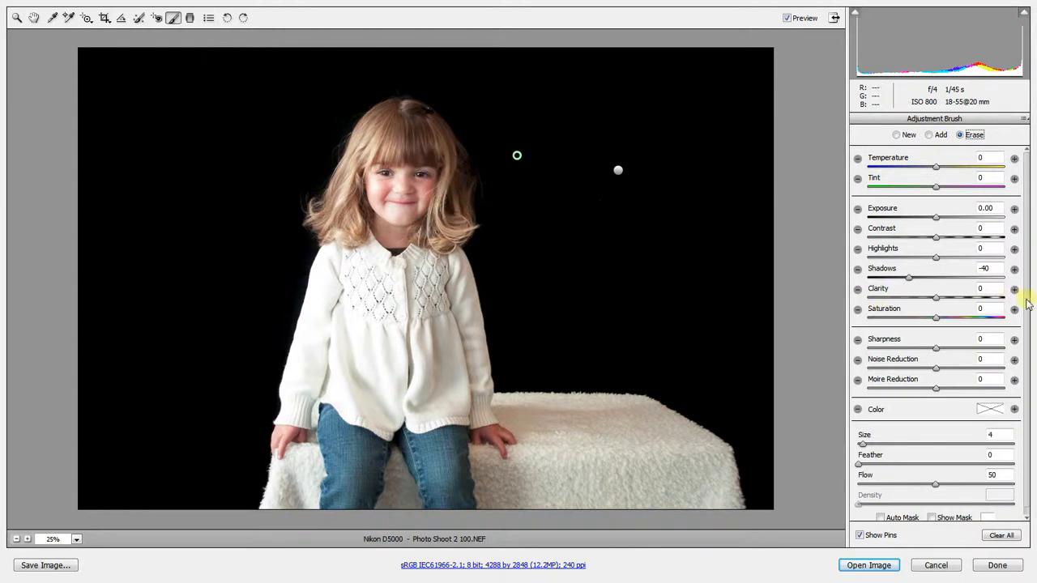
pyautogui.moveTo(459, 202)
pyautogui.mouseDown()
pyautogui.moveTo(456, 159)
pyautogui.moveTo(458, 196)
pyautogui.moveTo(448, 150)
pyautogui.moveTo(412, 115)
pyautogui.moveTo(374, 132)
pyautogui.moveTo(351, 174)
pyautogui.moveTo(401, 160)
pyautogui.moveTo(364, 195)
pyautogui.moveTo(380, 120)
pyautogui.moveTo(333, 214)
pyautogui.moveTo(408, 132)
pyautogui.moveTo(446, 187)
pyautogui.moveTo(446, 164)
pyautogui.moveTo(456, 216)
pyautogui.moveTo(453, 168)
pyautogui.moveTo(434, 145)
pyautogui.moveTo(454, 167)
pyautogui.moveTo(452, 224)
pyautogui.moveTo(460, 190)
pyautogui.moveTo(443, 147)
pyautogui.moveTo(392, 115)
pyautogui.moveTo(409, 122)
pyautogui.moveTo(450, 202)
pyautogui.moveTo(442, 228)
pyautogui.mouseUp()
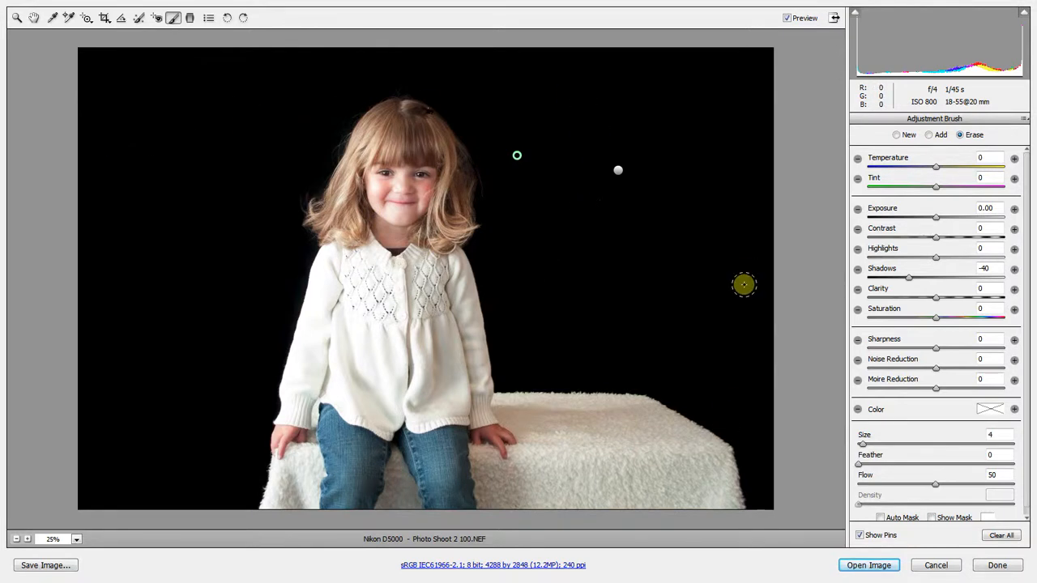
pyautogui.click(868, 565)
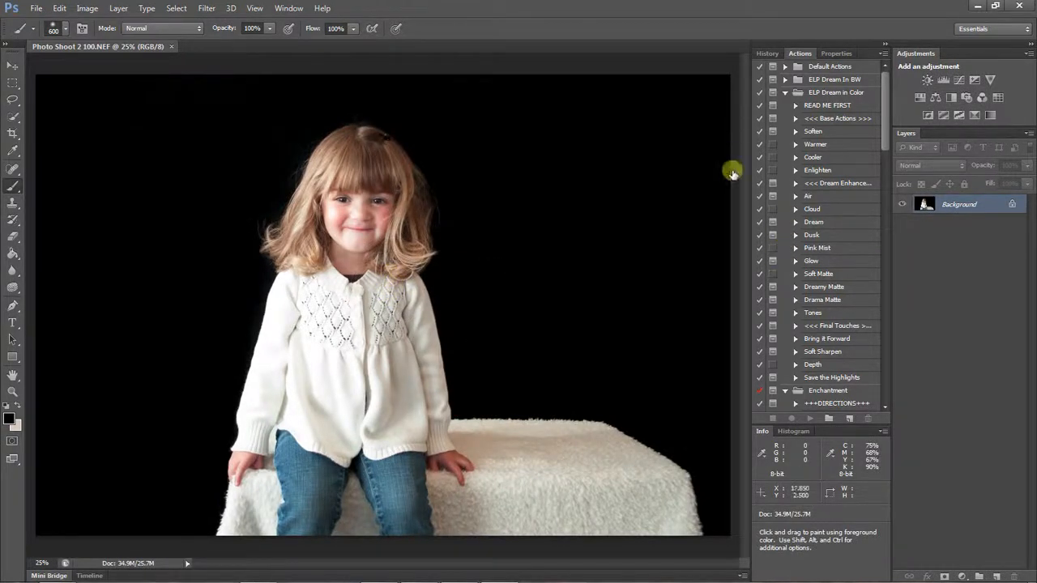
# Step: Examine the backdrop and the edges of the hair and sweater at several magnifications
pyautogui.hotkey('ctrl', '+')
pyautogui.hotkey('ctrl', '+')
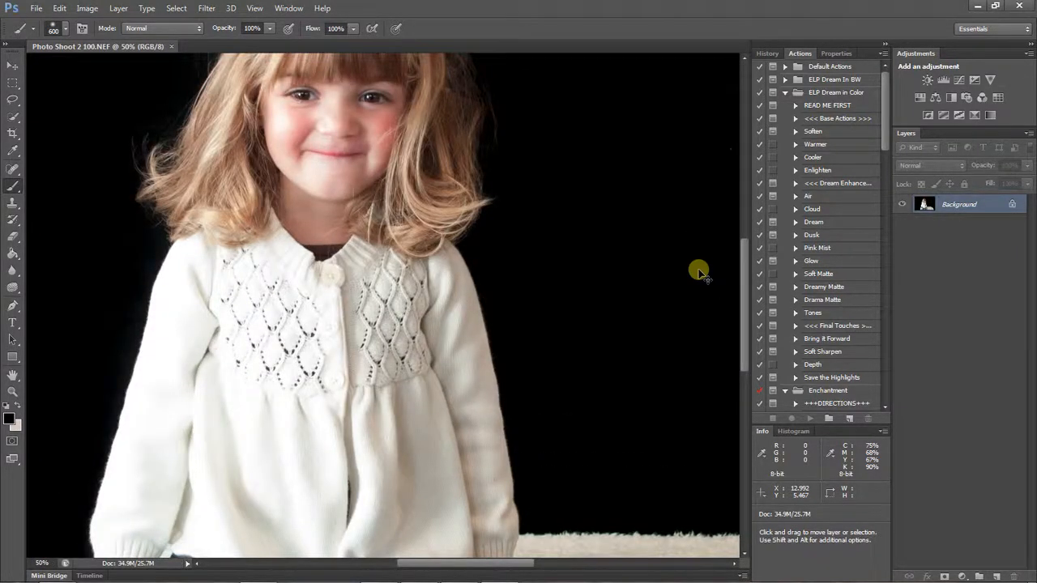
pyautogui.hotkey('ctrl', '-')
pyautogui.hotkey('ctrl', '-')
pyautogui.hotkey('ctrl', '-')
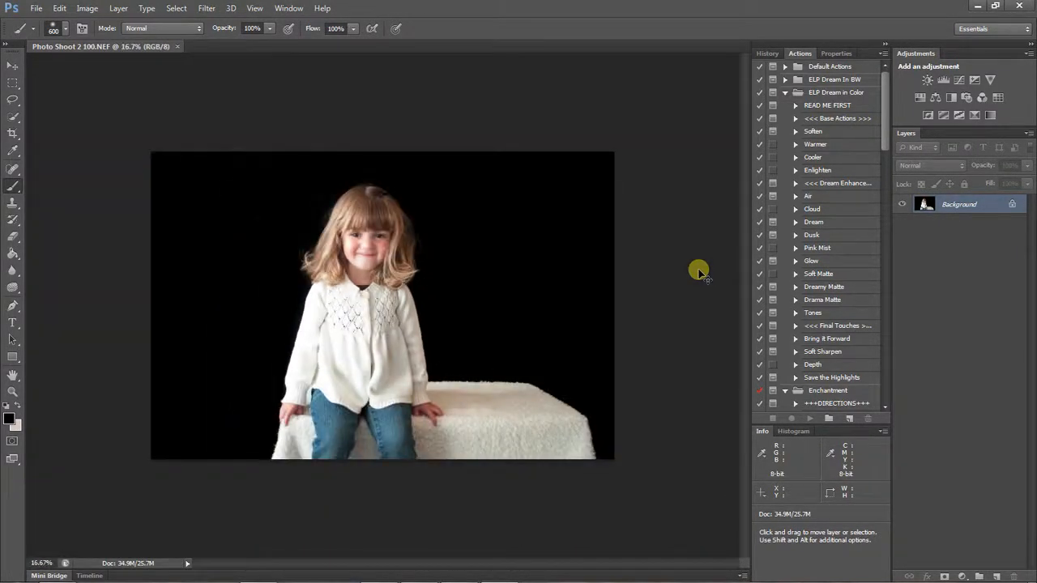
pyautogui.hotkey('ctrl', '+')
pyautogui.hotkey('ctrl', '+')
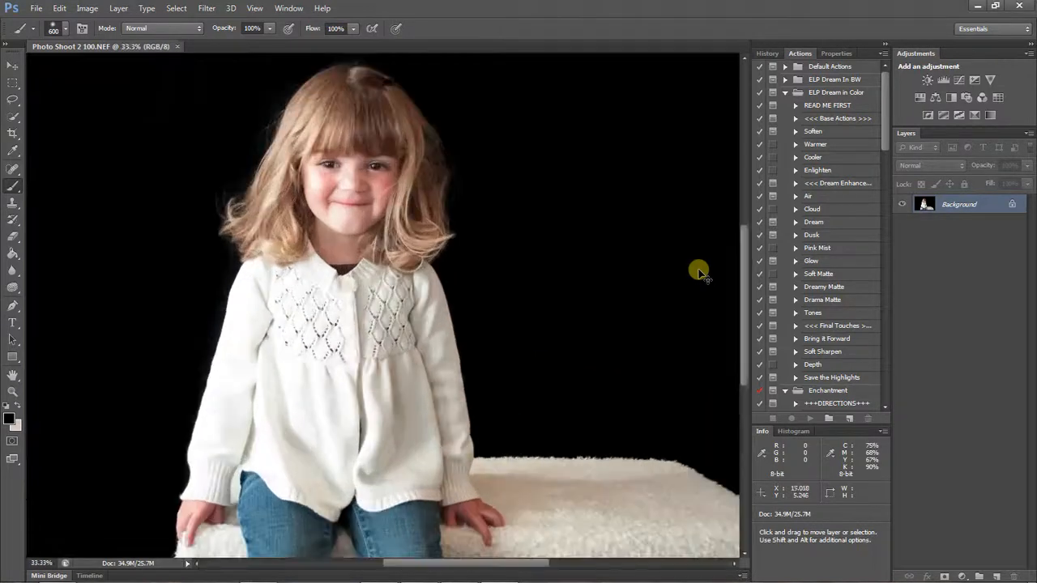
pyautogui.hotkey('ctrl', '+')
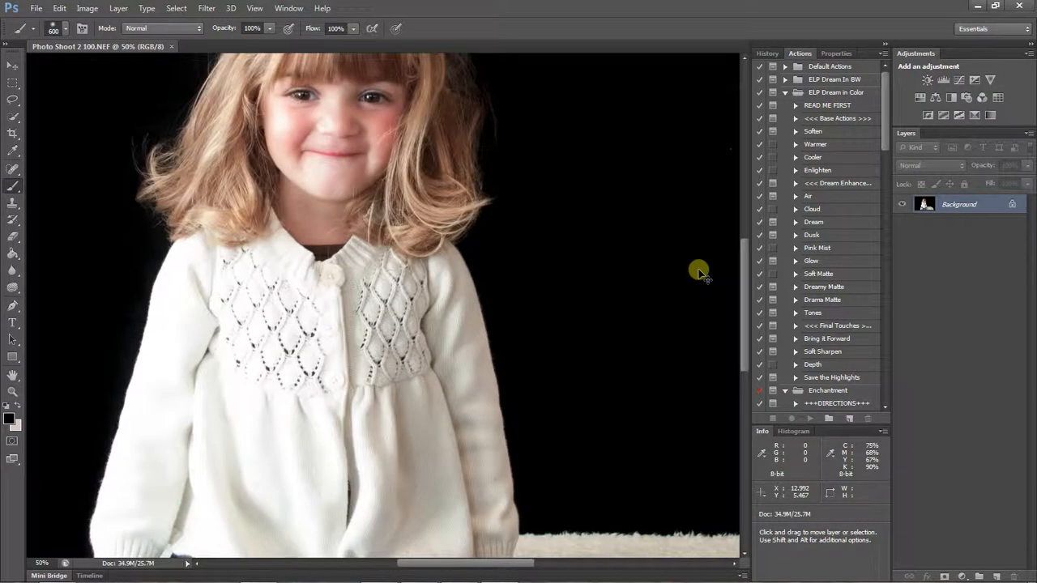
pyautogui.hotkey('ctrl', '-')
pyautogui.hotkey('ctrl', '-')
pyautogui.hotkey('ctrl', '-')
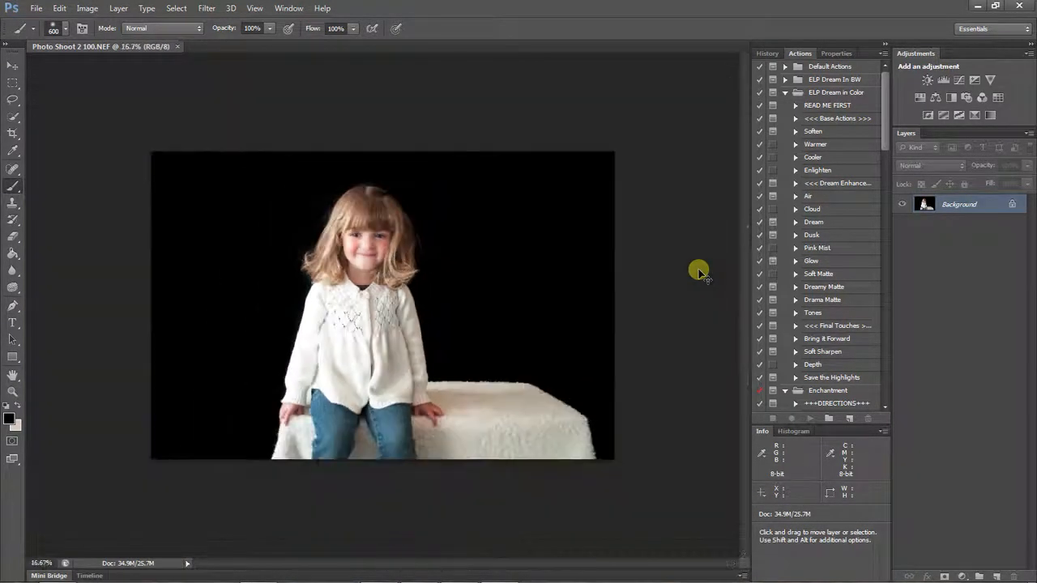
pyautogui.hotkey('ctrl', '+')
pyautogui.hotkey('ctrl', '+')
pyautogui.hotkey('ctrl', '+')
pyautogui.hotkey('ctrl', '+')
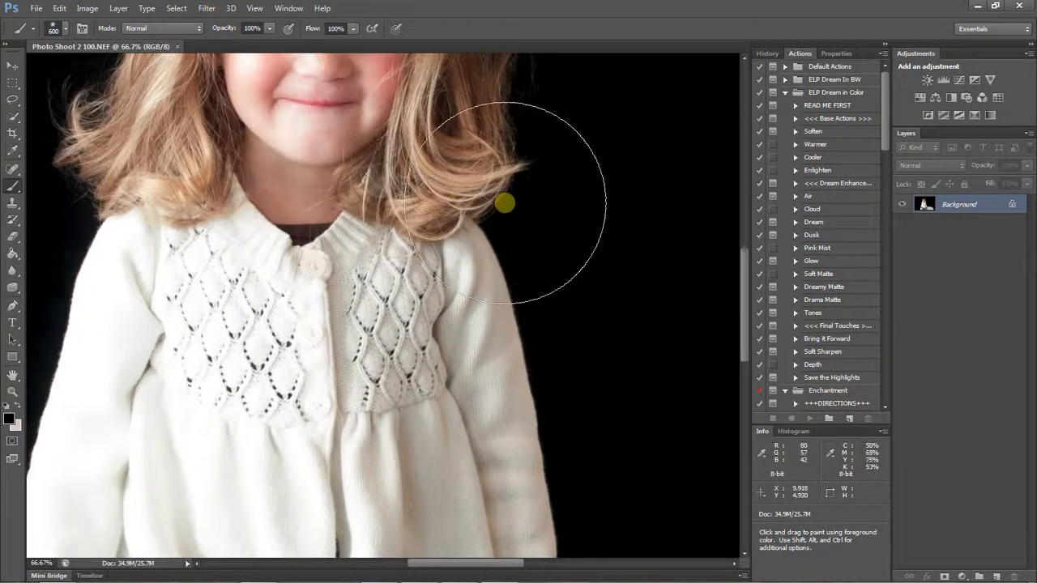
# Step: Undo the stray black brush mark on the girl's jeans
pyautogui.moveTo(744, 286)
pyautogui.mouseDown()
pyautogui.moveTo(748, 167)
pyautogui.moveTo(728, 375)
pyautogui.moveTo(735, 331)
pyautogui.mouseUp()
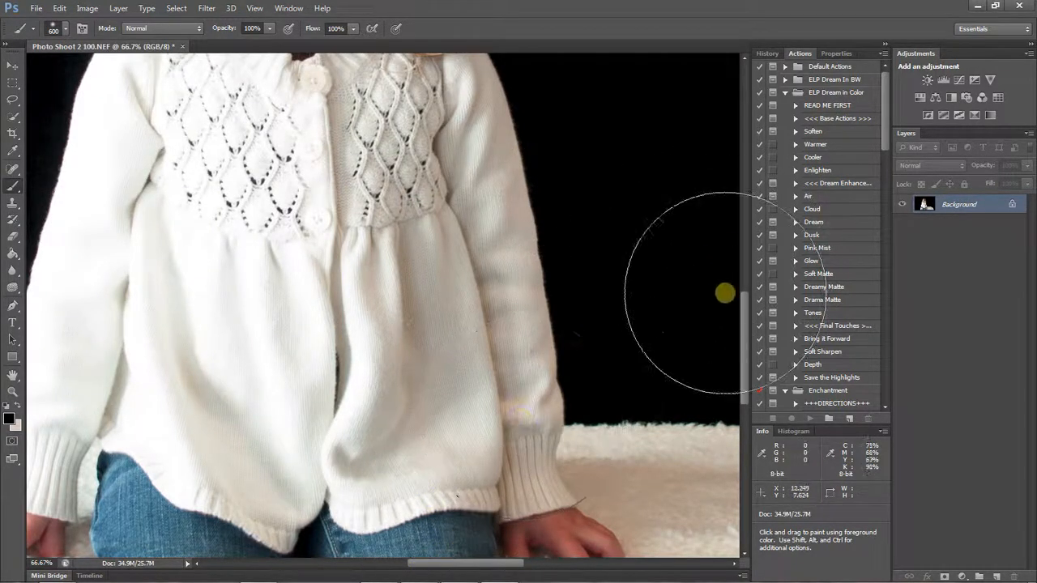
pyautogui.moveTo(748, 324)
pyautogui.mouseDown()
pyautogui.moveTo(747, 224)
pyautogui.moveTo(740, 359)
pyautogui.mouseUp()
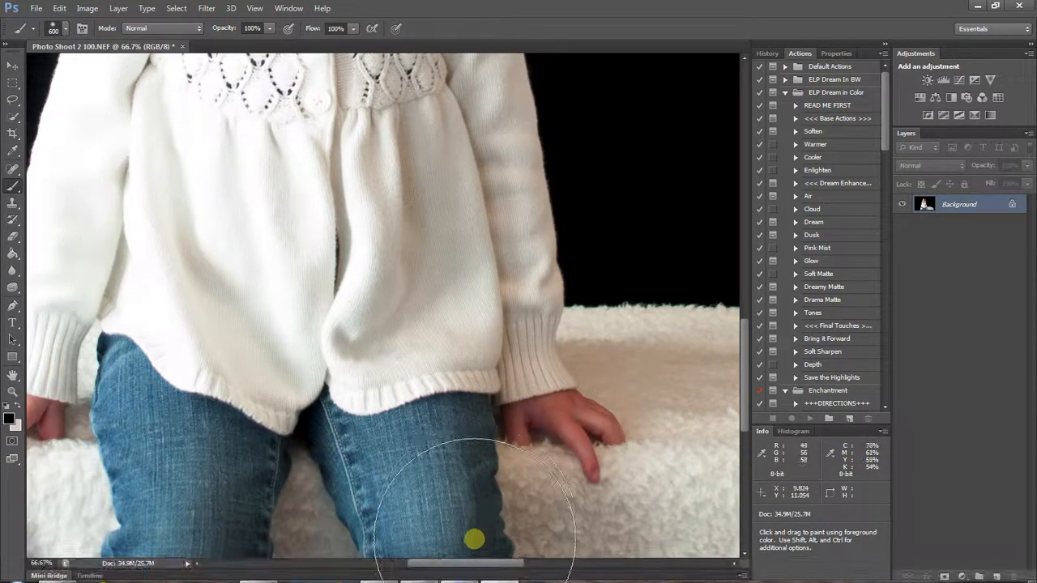
pyautogui.moveTo(476, 563); pyautogui.dragTo(474, 564)
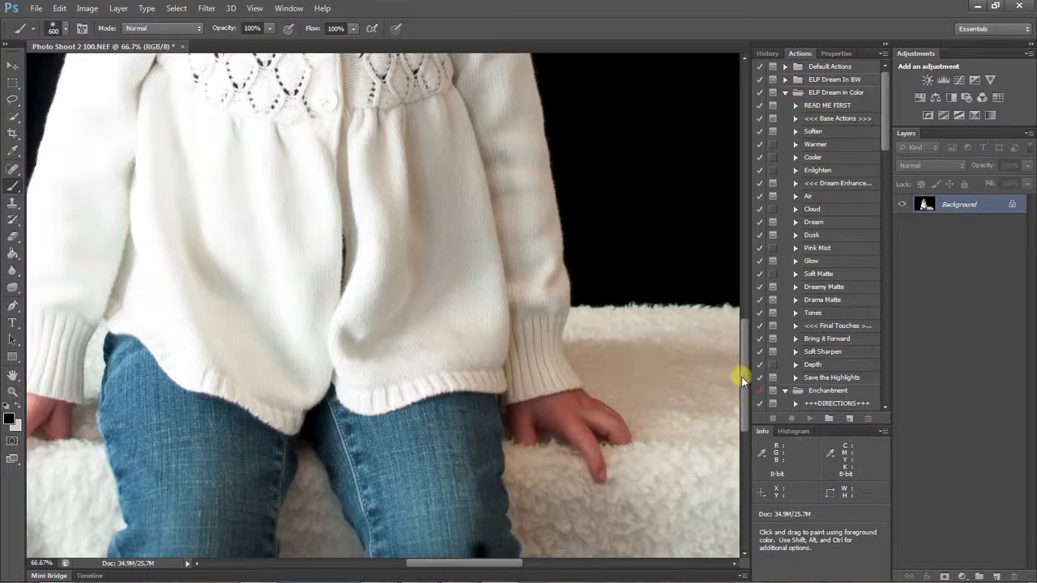
pyautogui.moveTo(746, 374); pyautogui.dragTo(736, 409)
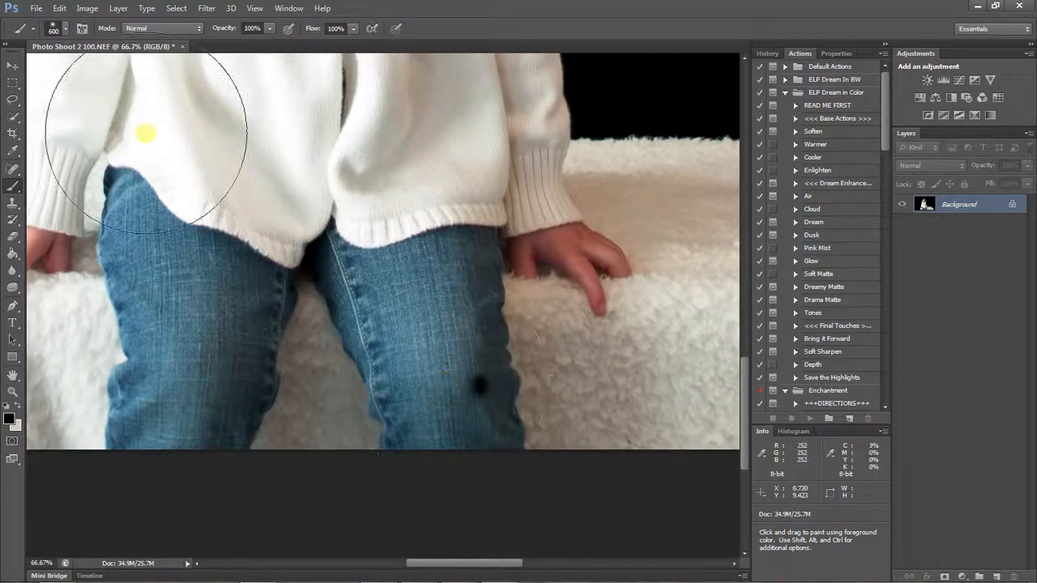
pyautogui.click(61, 12)
pyautogui.click(62, 11)
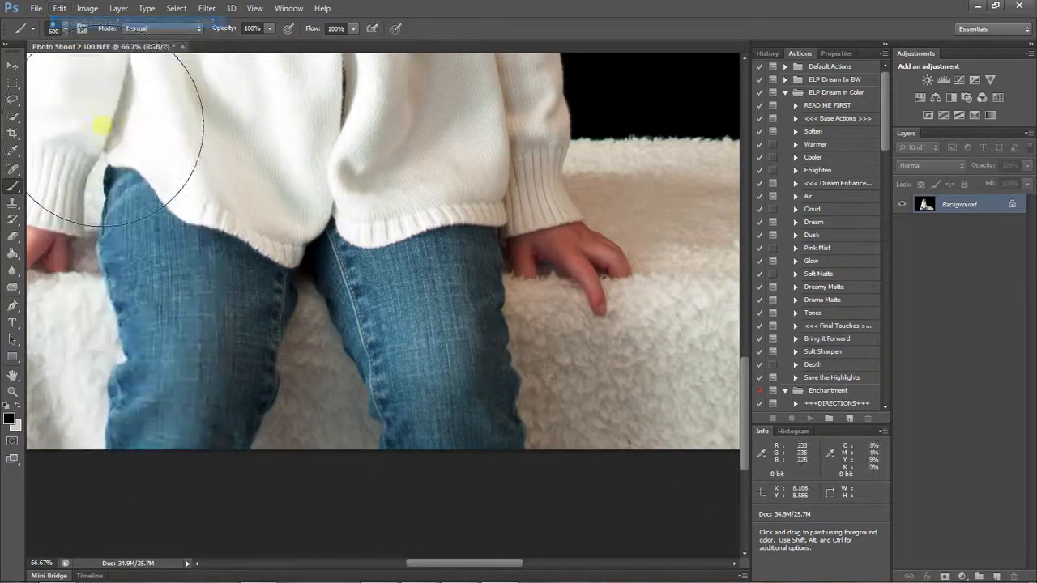
# Step: Reduce the Brush size to 90 for working on the backdrop beside the girl's sleeve
pyautogui.moveTo(435, 563); pyautogui.dragTo(373, 557)
pyautogui.moveTo(744, 378); pyautogui.dragTo(728, 172)
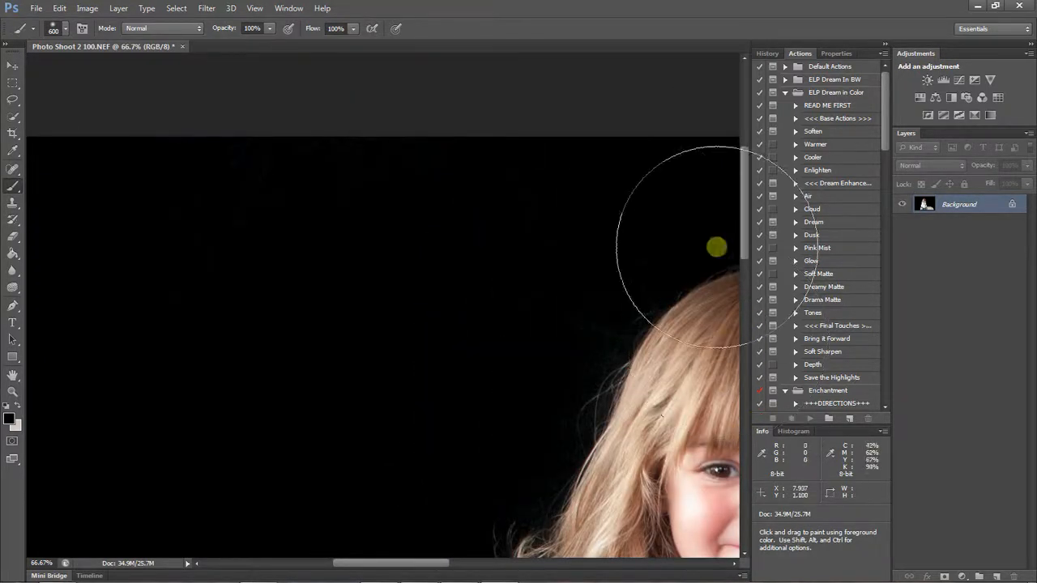
pyautogui.moveTo(745, 198); pyautogui.dragTo(727, 301)
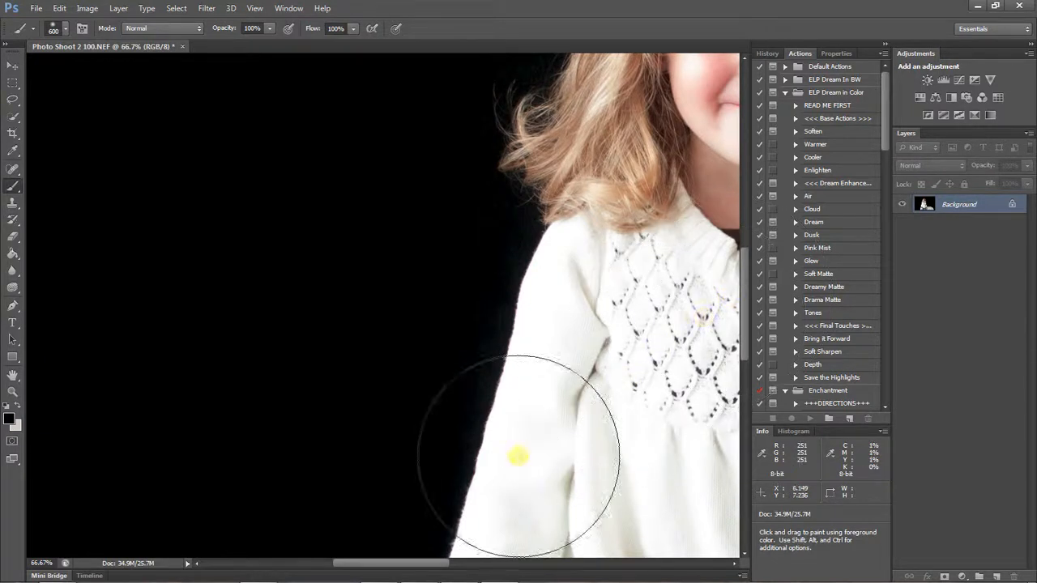
pyautogui.press('[')
pyautogui.press('[')
pyautogui.press('[')
pyautogui.press('[')
pyautogui.press('[')
pyautogui.press('[')
pyautogui.press('[')
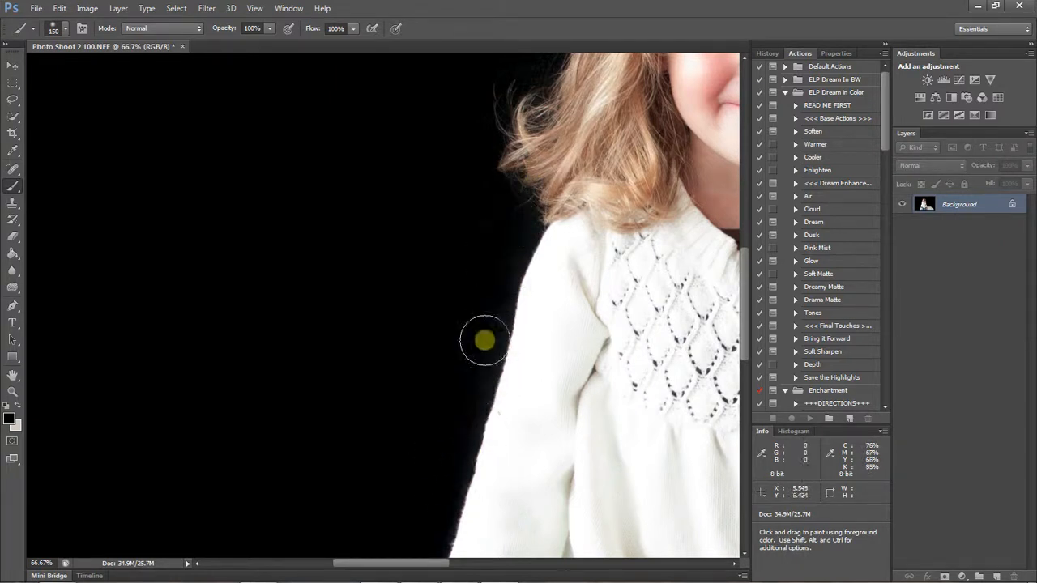
pyautogui.press('[')
pyautogui.press('[')
pyautogui.press('[')
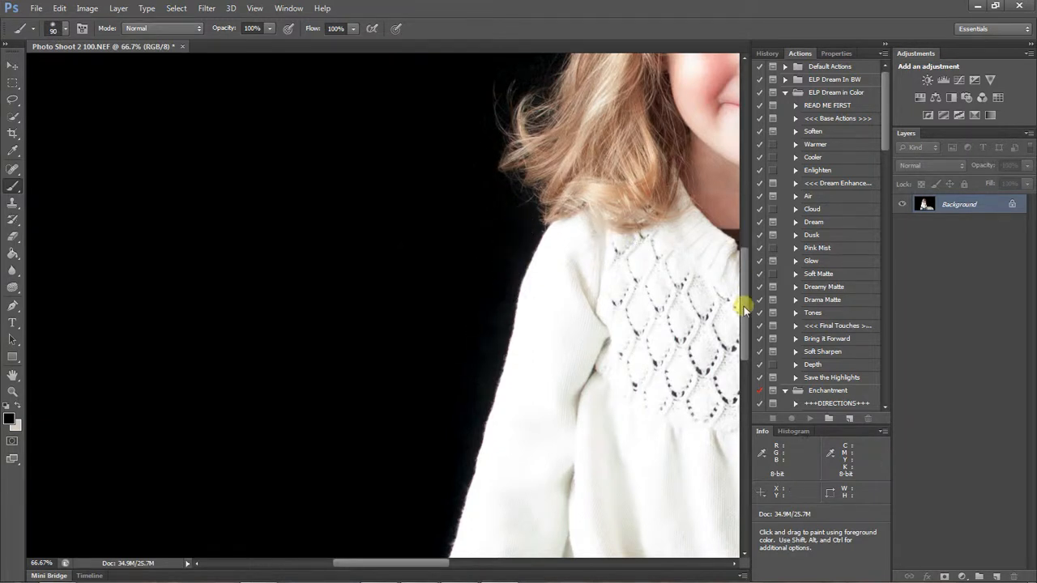
# Step: Duplicate the Background layer and activate the Eyedropper tool
pyautogui.moveTo(745, 308); pyautogui.dragTo(747, 289)
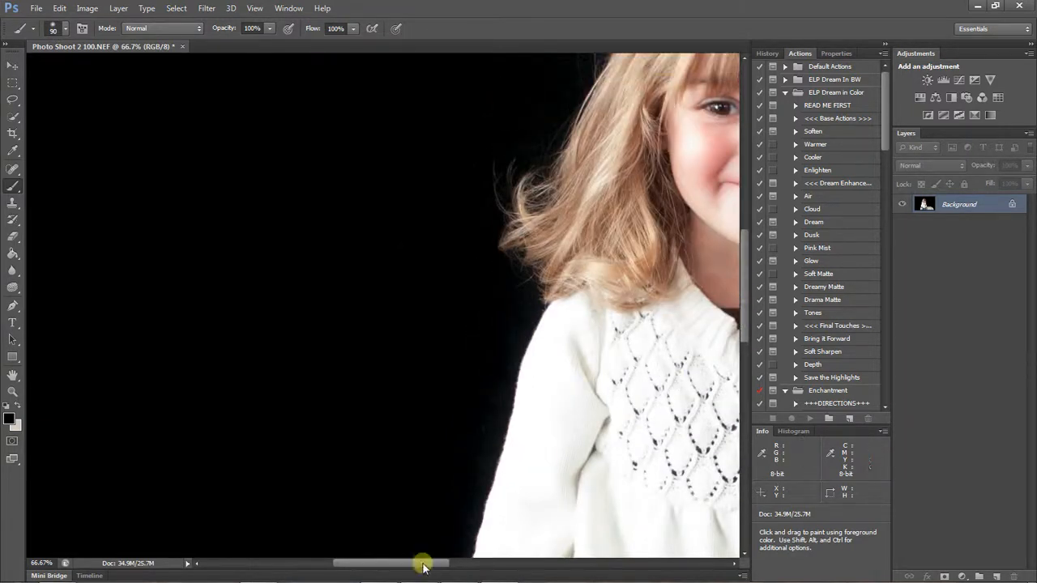
pyautogui.moveTo(423, 567); pyautogui.dragTo(518, 551)
pyautogui.hotkey('ctrl', 'j')
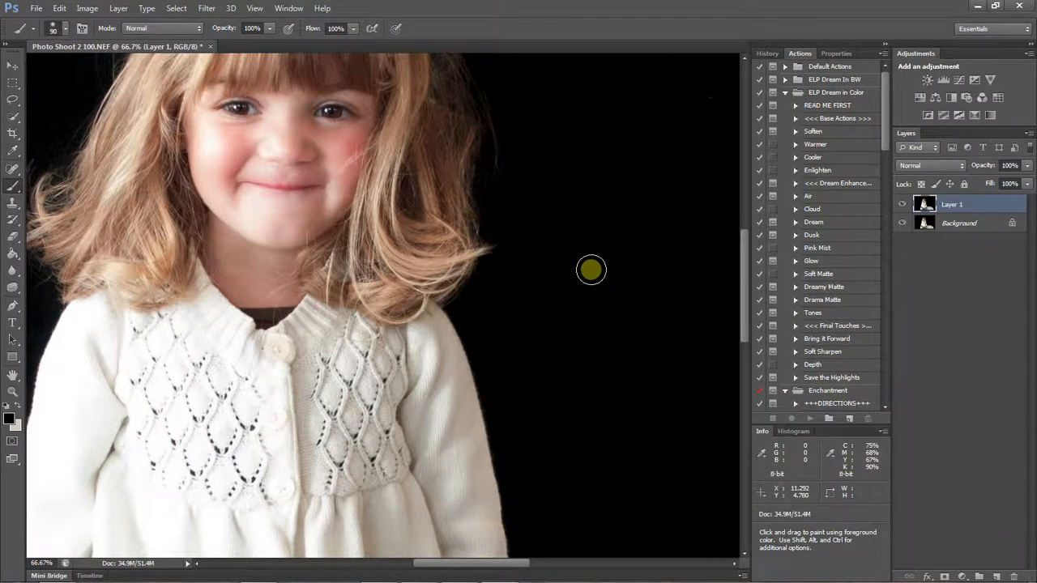
pyautogui.press('i')
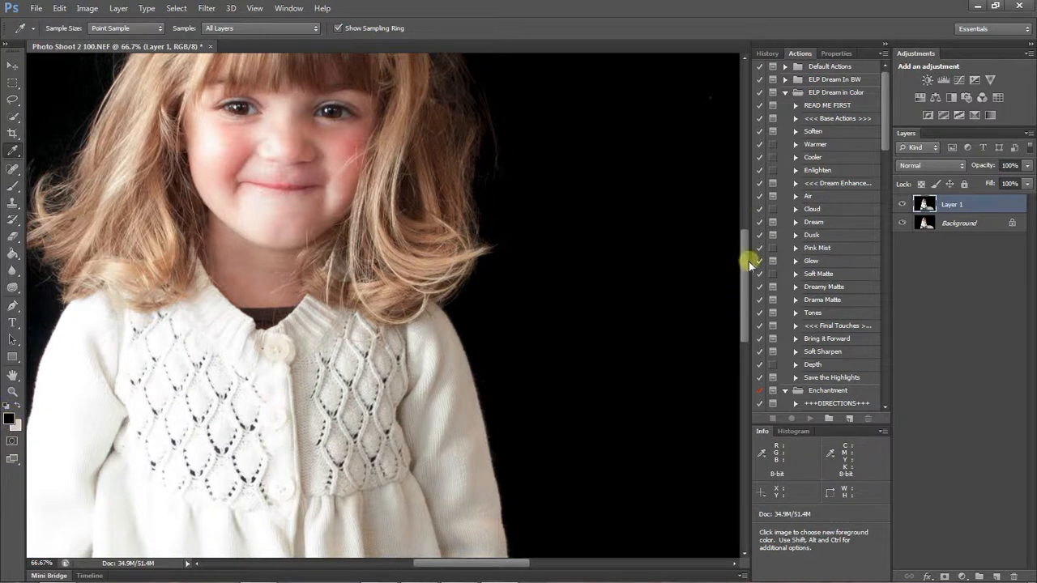
# Step: Paint black on Layer 1 along the outer edge of the girl's sleeve, from the shoulder to the cuff, with the Brush
pyautogui.moveTo(744, 261); pyautogui.dragTo(729, 352)
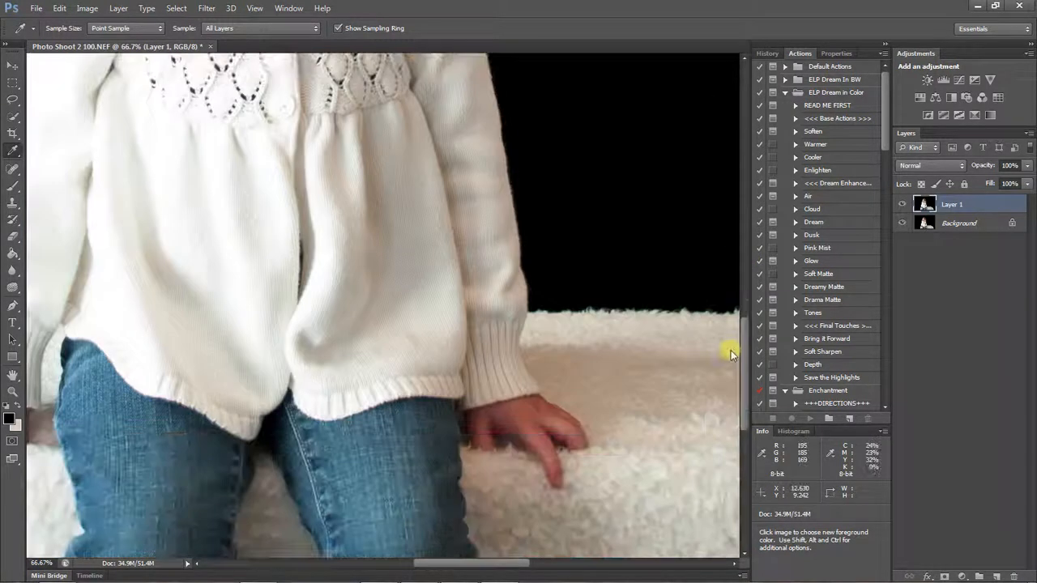
pyautogui.moveTo(441, 564); pyautogui.dragTo(366, 566)
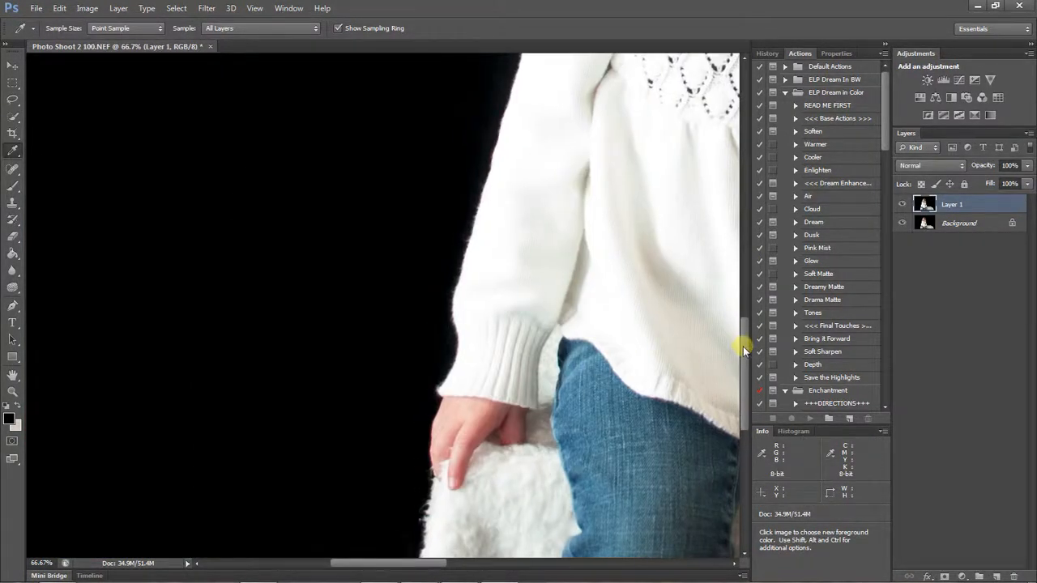
pyautogui.moveTo(745, 350); pyautogui.dragTo(740, 295)
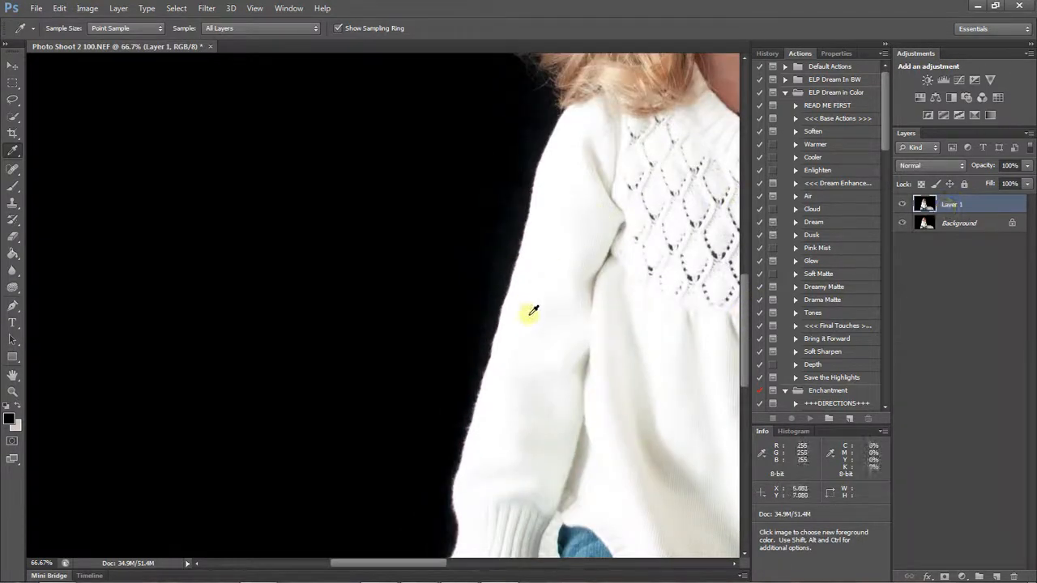
pyautogui.press('b')
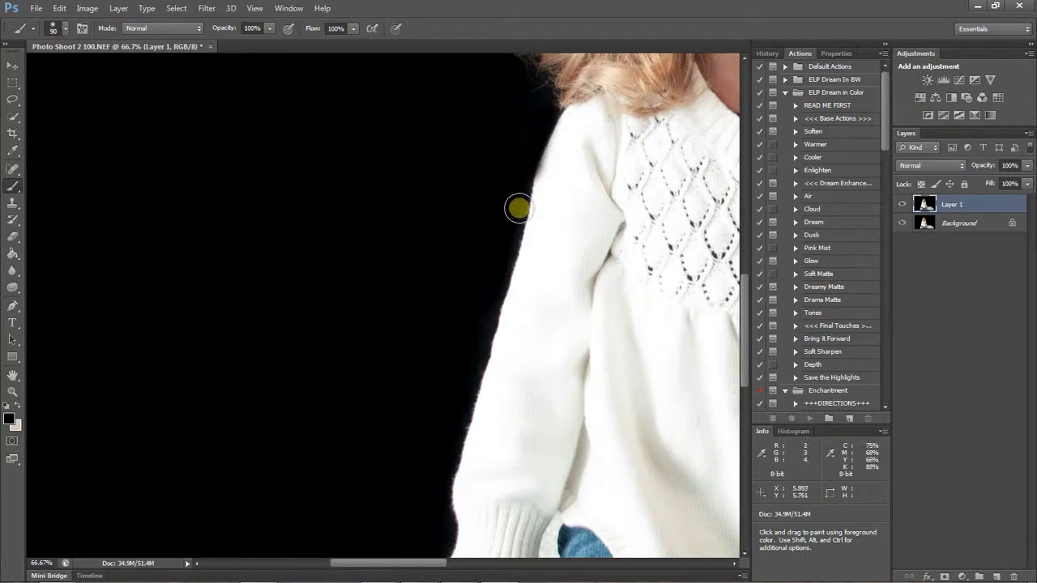
pyautogui.moveTo(503, 259)
pyautogui.mouseDown()
pyautogui.moveTo(494, 306)
pyautogui.moveTo(441, 415)
pyautogui.moveTo(480, 312)
pyautogui.moveTo(441, 475)
pyautogui.moveTo(460, 425)
pyautogui.moveTo(448, 519)
pyautogui.mouseUp()
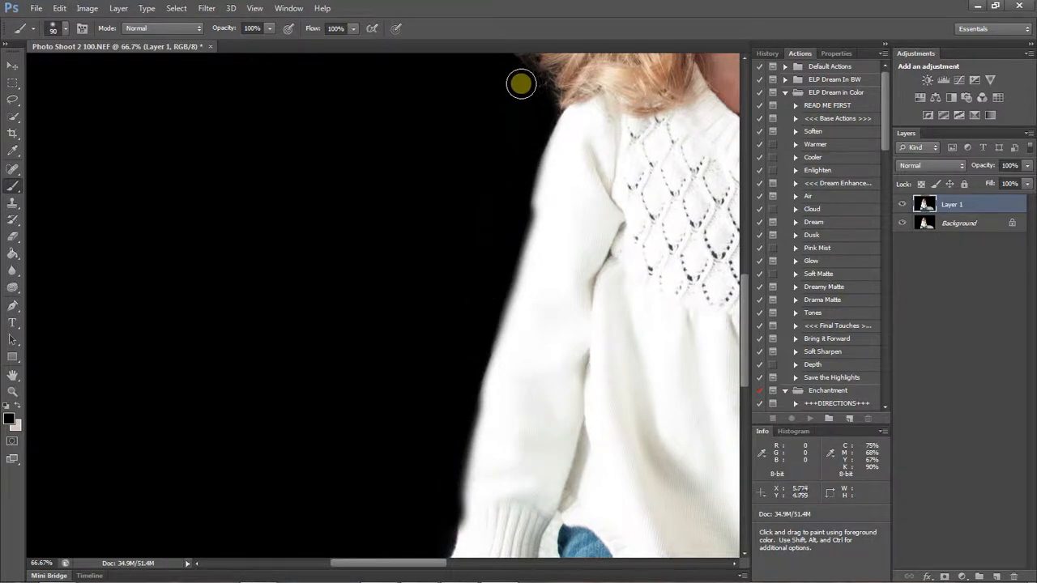
pyautogui.moveTo(548, 121); pyautogui.dragTo(503, 270)
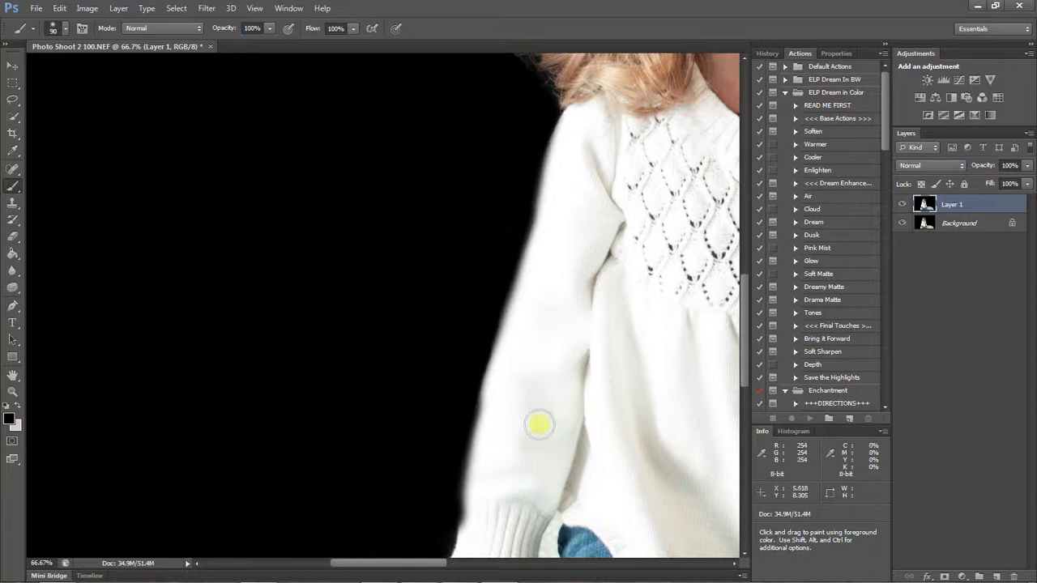
# Step: Paint black along the lower sleeve edge near the girl's cuff and hand, going slightly over the white knit
pyautogui.moveTo(745, 328); pyautogui.dragTo(745, 369)
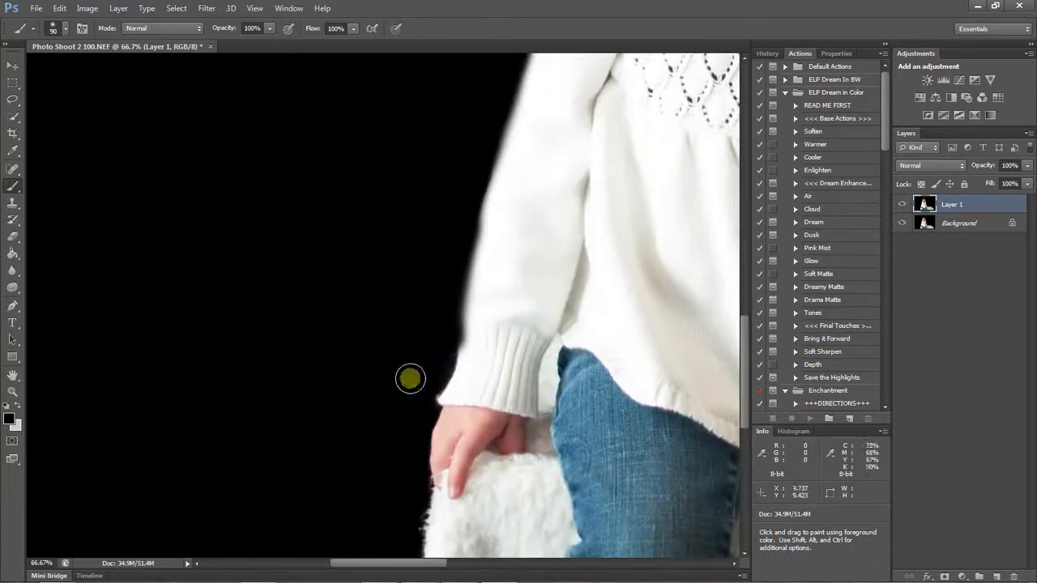
pyautogui.moveTo(469, 251); pyautogui.dragTo(502, 116)
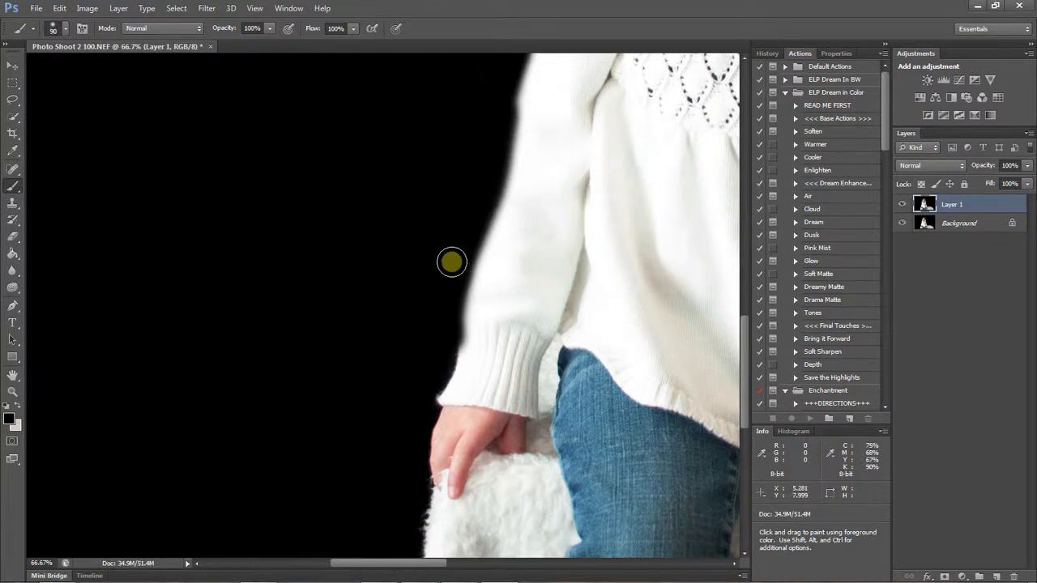
pyautogui.moveTo(746, 347); pyautogui.dragTo(747, 297)
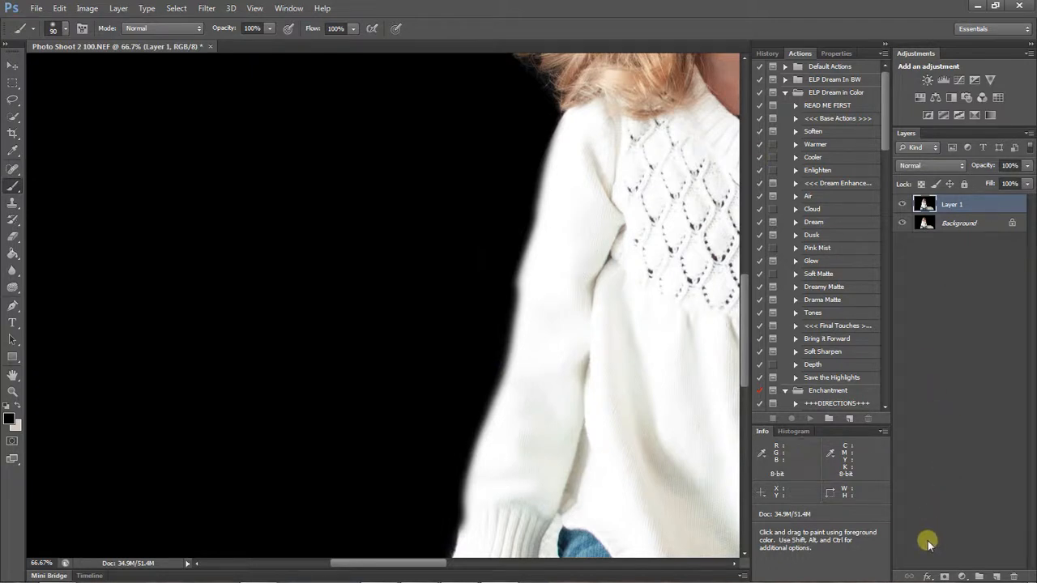
# Step: Add a layer mask to Layer 1 and paint it black along the sleeve to restore the covered edge
pyautogui.click(944, 577)
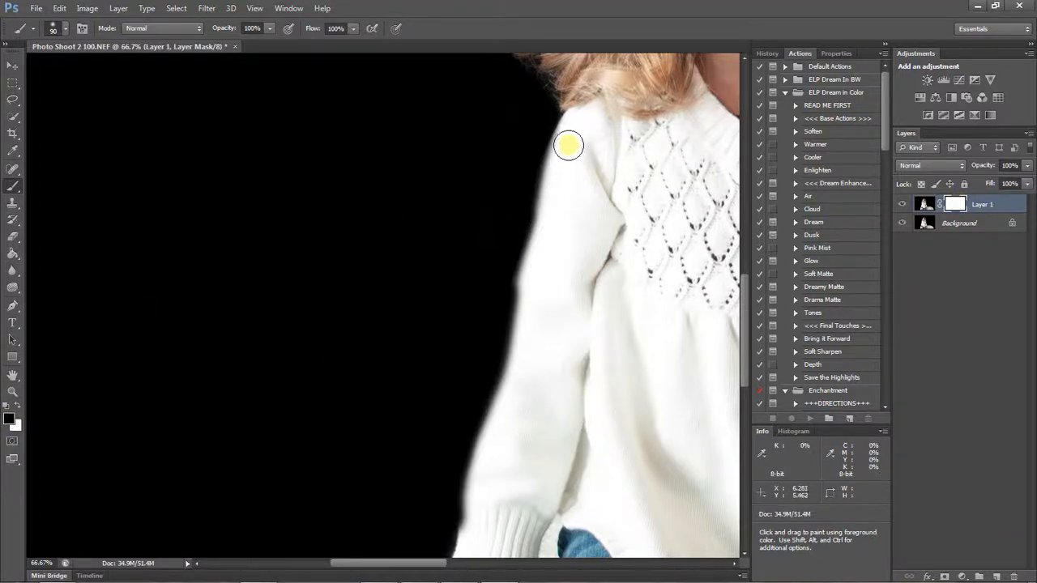
pyautogui.moveTo(568, 139)
pyautogui.mouseDown()
pyautogui.moveTo(486, 461)
pyautogui.moveTo(523, 285)
pyautogui.moveTo(558, 166)
pyautogui.moveTo(583, 127)
pyautogui.moveTo(481, 472)
pyautogui.moveTo(495, 409)
pyautogui.moveTo(482, 445)
pyautogui.moveTo(474, 532)
pyautogui.moveTo(470, 498)
pyautogui.moveTo(475, 523)
pyautogui.moveTo(491, 410)
pyautogui.mouseUp()
# Step: Reduce the Brush size to 25 and paint the mask black along the sleeve's outer edge to bring back its detail
pyautogui.hotkey('ctrl', '+')
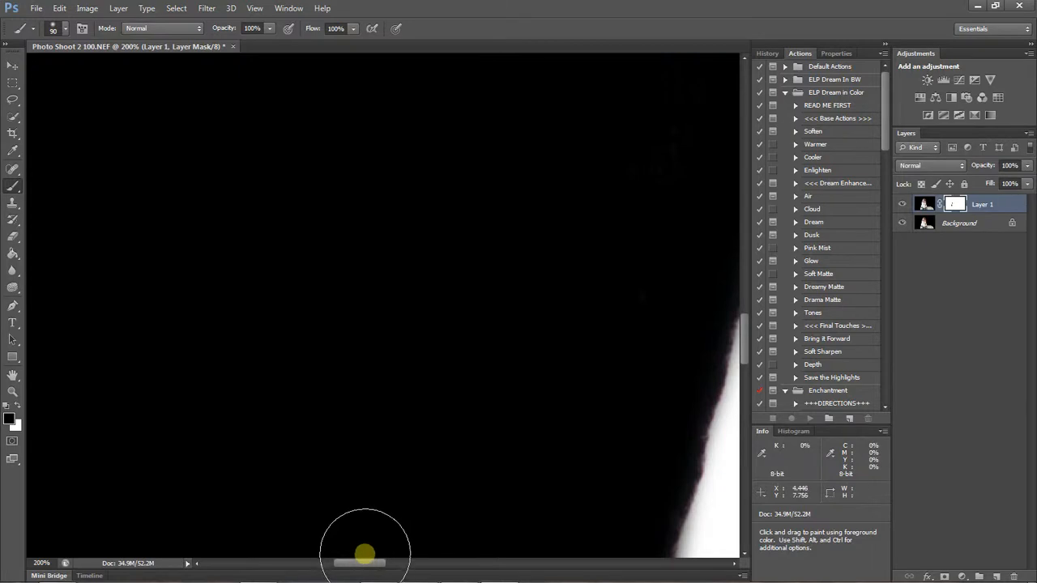
pyautogui.moveTo(363, 562); pyautogui.dragTo(396, 561)
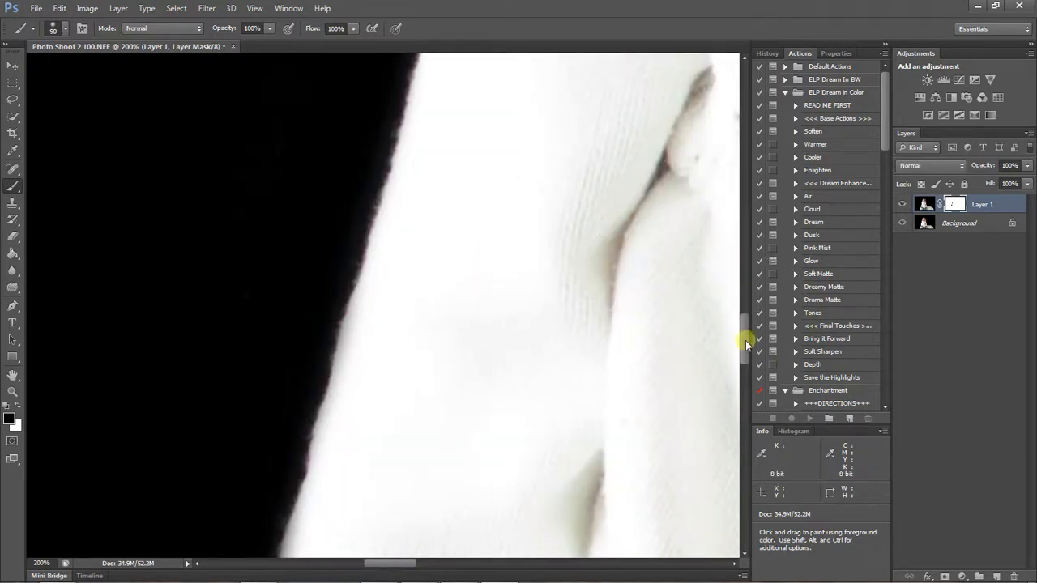
pyautogui.moveTo(747, 344); pyautogui.dragTo(743, 295)
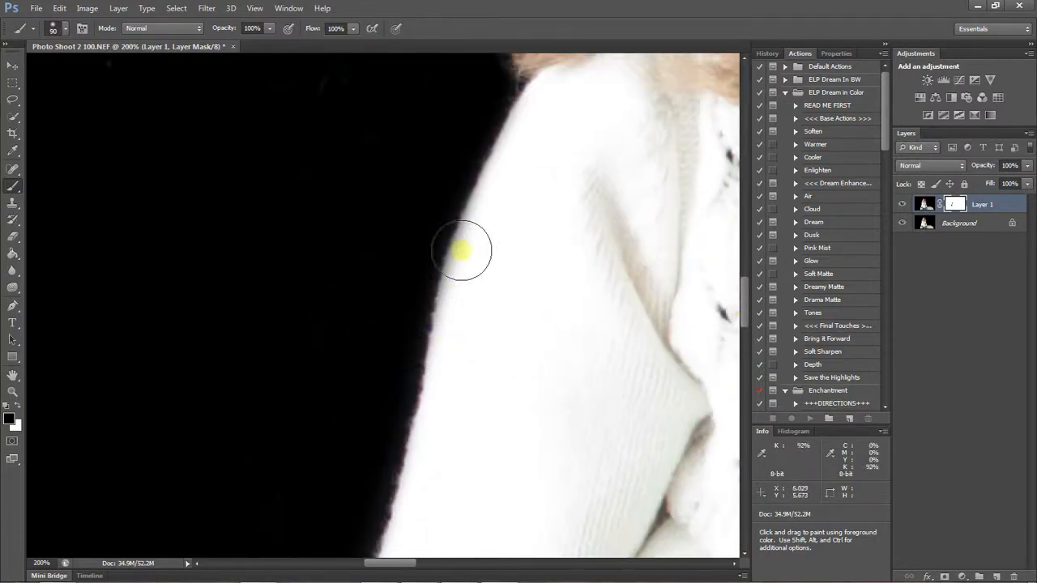
pyautogui.press('[')
pyautogui.press('[')
pyautogui.press('[')
pyautogui.press('[')
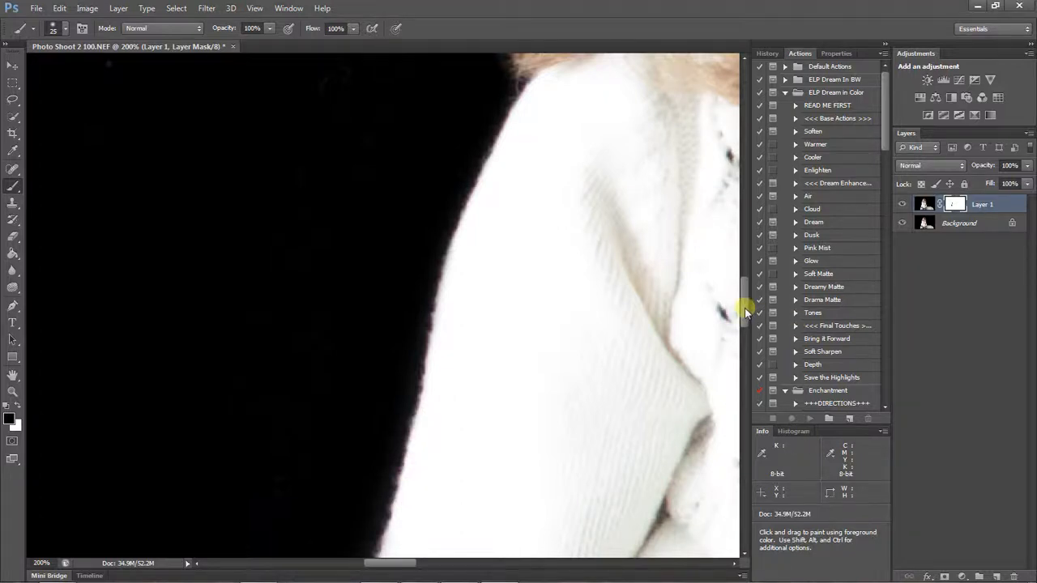
pyautogui.moveTo(745, 310); pyautogui.dragTo(742, 343)
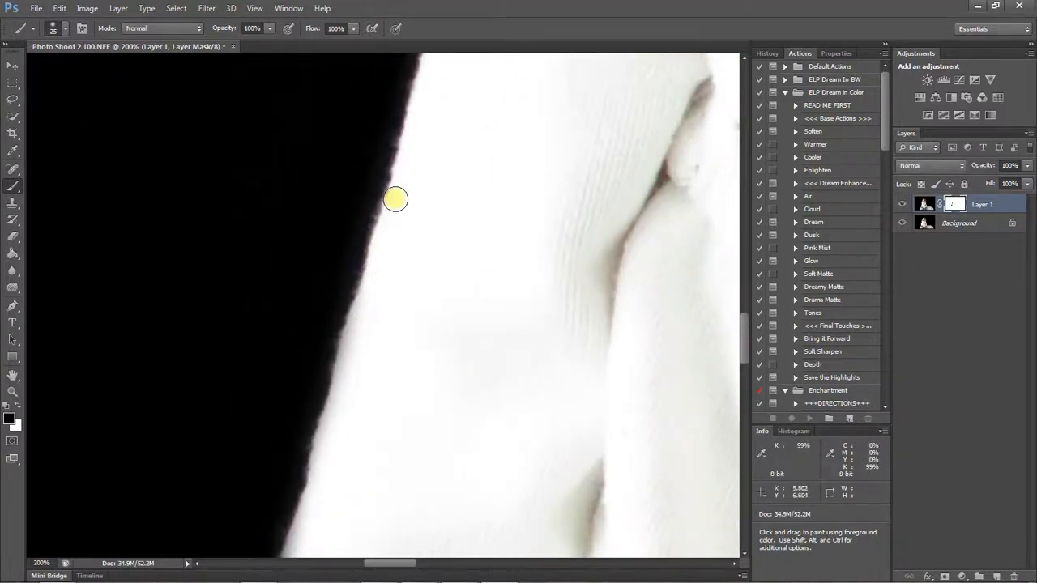
pyautogui.moveTo(395, 199)
pyautogui.mouseDown()
pyautogui.moveTo(331, 409)
pyautogui.moveTo(312, 409)
pyautogui.moveTo(326, 312)
pyautogui.moveTo(351, 218)
pyautogui.moveTo(370, 193)
pyautogui.moveTo(329, 320)
pyautogui.moveTo(318, 400)
pyautogui.moveTo(344, 486)
pyautogui.moveTo(328, 430)
pyautogui.moveTo(390, 241)
pyautogui.moveTo(296, 232)
pyautogui.mouseUp()
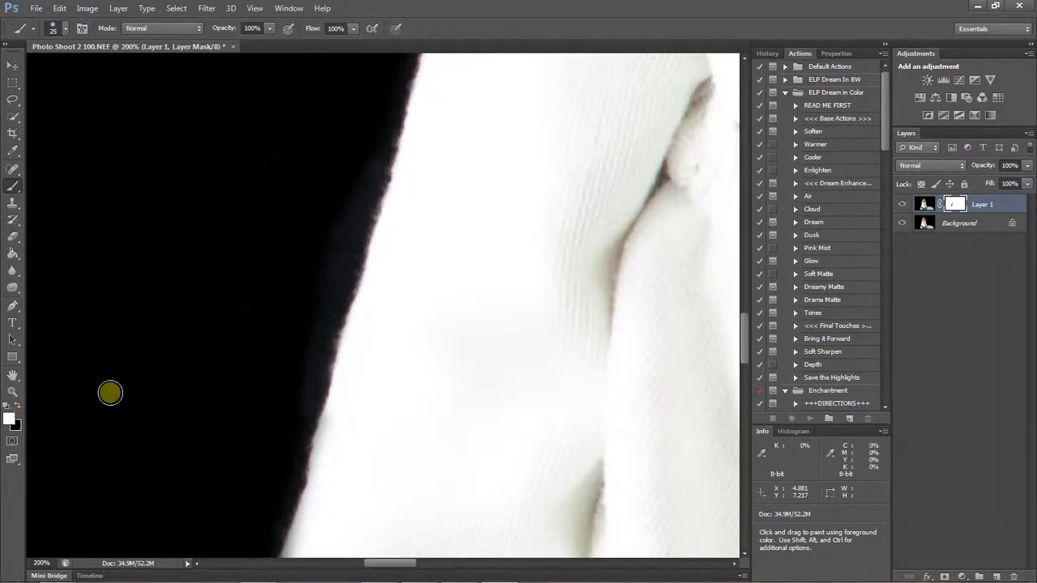
# Step: Refine the sleeve edge on the mask by painting white over the backdrop side and black over the knit side
pyautogui.moveTo(340, 236)
pyautogui.mouseDown()
pyautogui.moveTo(346, 219)
pyautogui.moveTo(341, 250)
pyautogui.moveTo(379, 122)
pyautogui.moveTo(294, 429)
pyautogui.moveTo(317, 268)
pyautogui.moveTo(323, 257)
pyautogui.moveTo(280, 497)
pyautogui.moveTo(342, 261)
pyautogui.moveTo(336, 298)
pyautogui.moveTo(344, 277)
pyautogui.moveTo(317, 343)
pyautogui.moveTo(270, 540)
pyautogui.mouseUp()
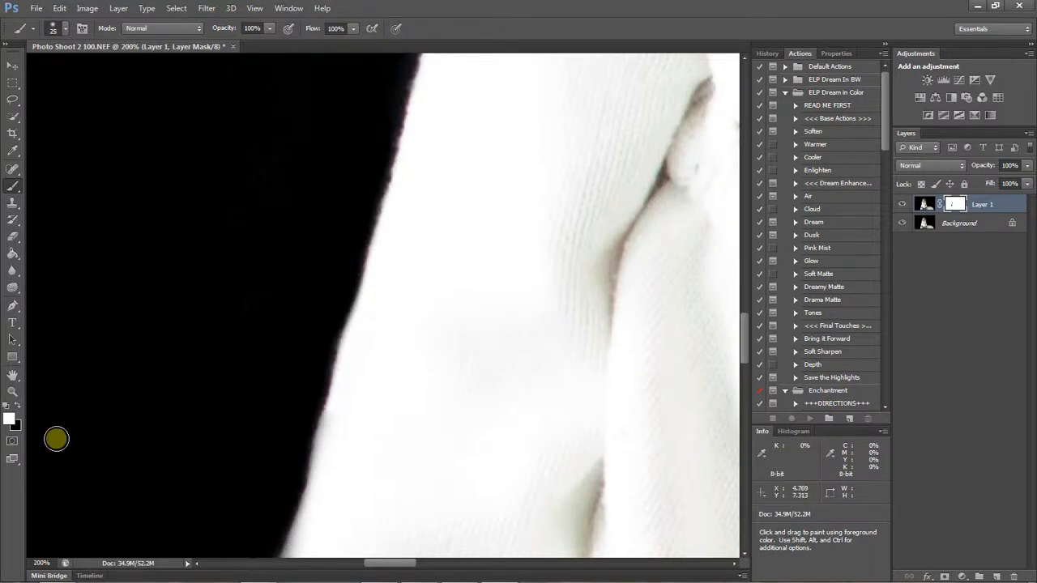
pyautogui.click(16, 404)
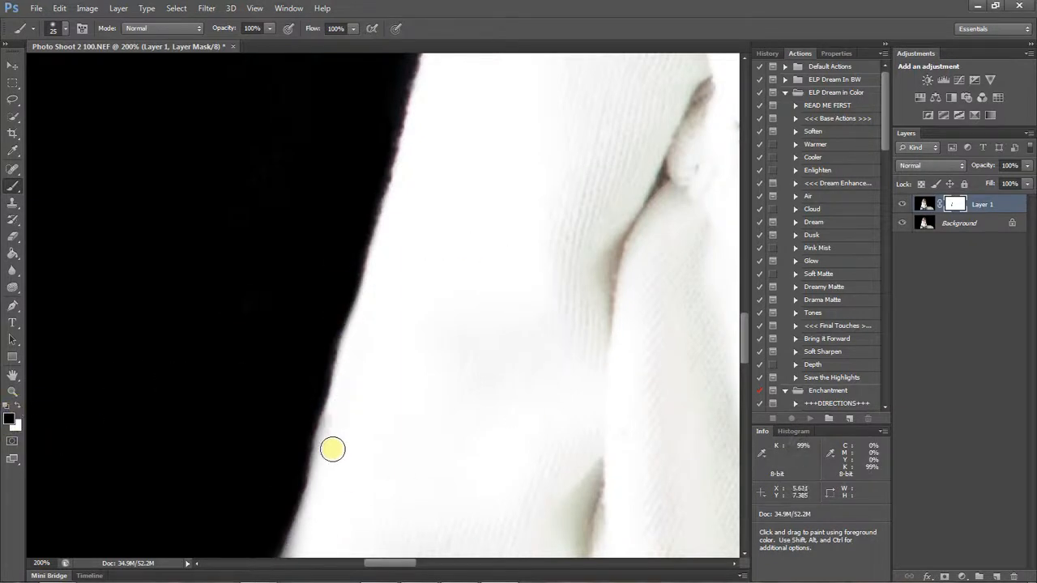
pyautogui.moveTo(331, 449); pyautogui.dragTo(388, 244)
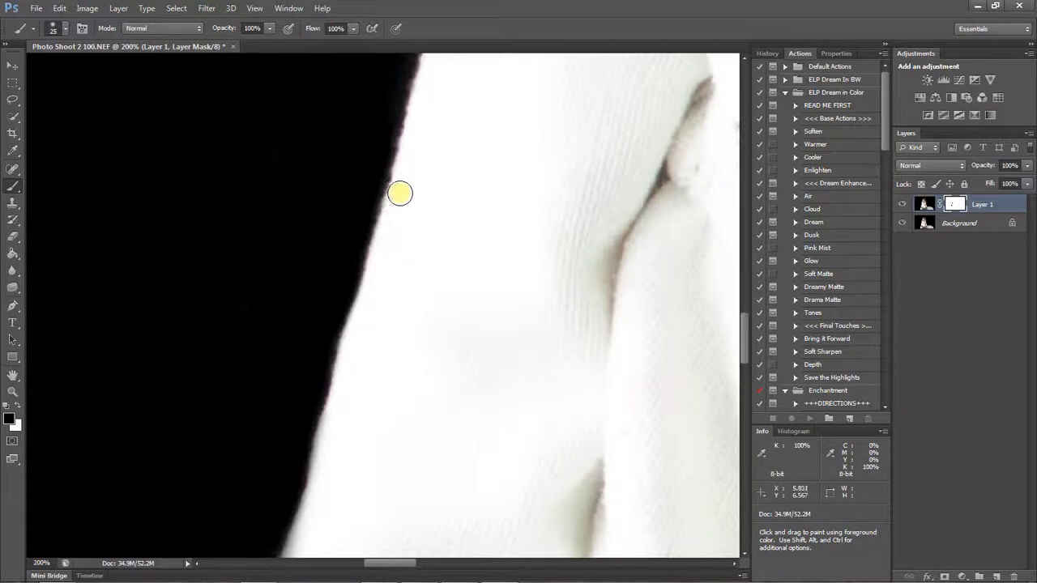
# Step: Examine the retouched sleeve edge and the surrounding backdrop in the whole portrait at several magnifications
pyautogui.hotkey('ctrl', '-')
pyautogui.hotkey('ctrl', '-')
pyautogui.hotkey('ctrl', '-')
pyautogui.hotkey('ctrl', '-')
pyautogui.hotkey('ctrl', '-')
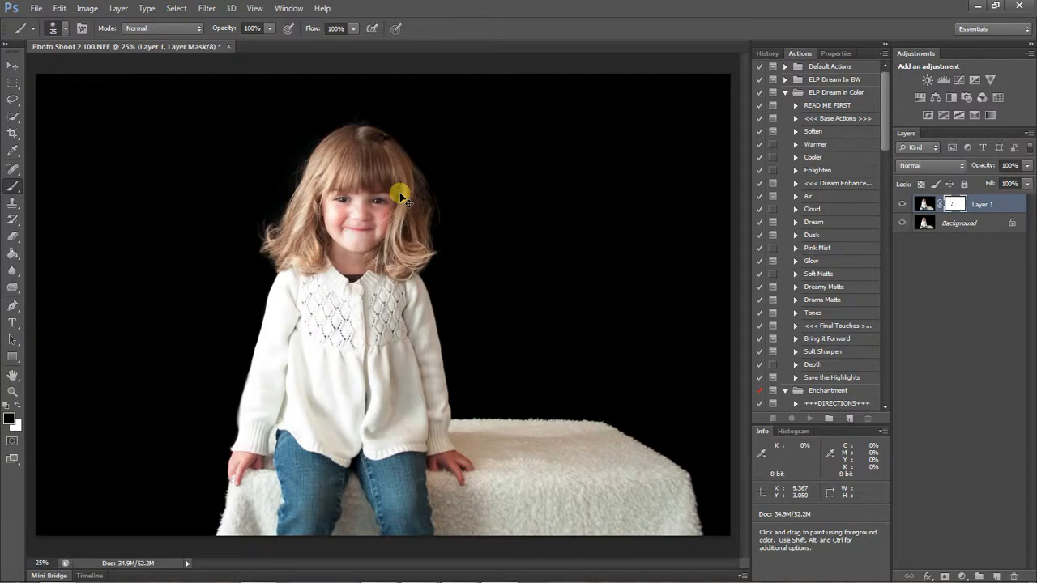
pyautogui.hotkey('ctrl', '+')
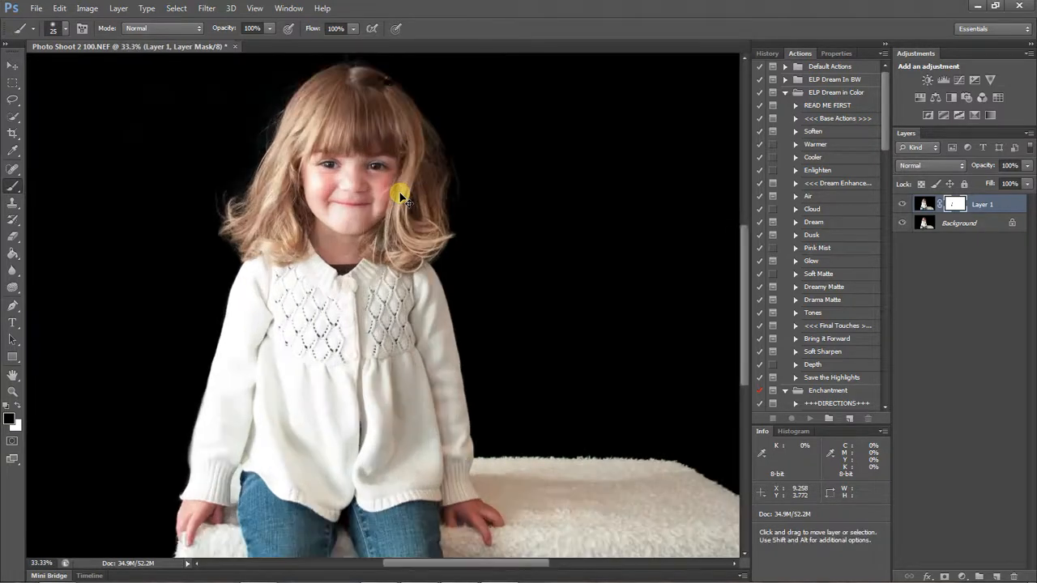
pyautogui.hotkey('ctrl', '-')
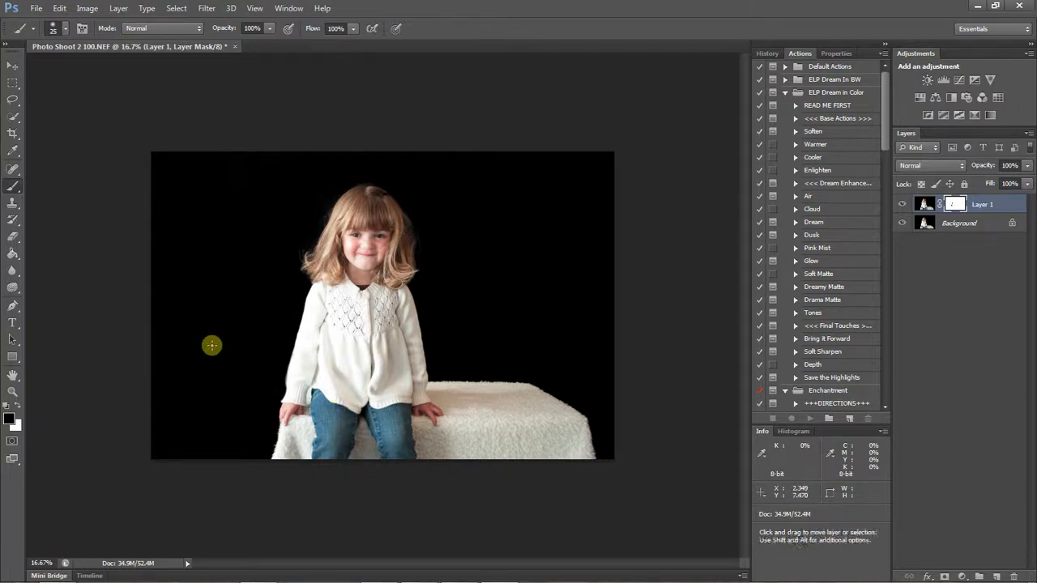
pyautogui.hotkey('ctrl', '+')
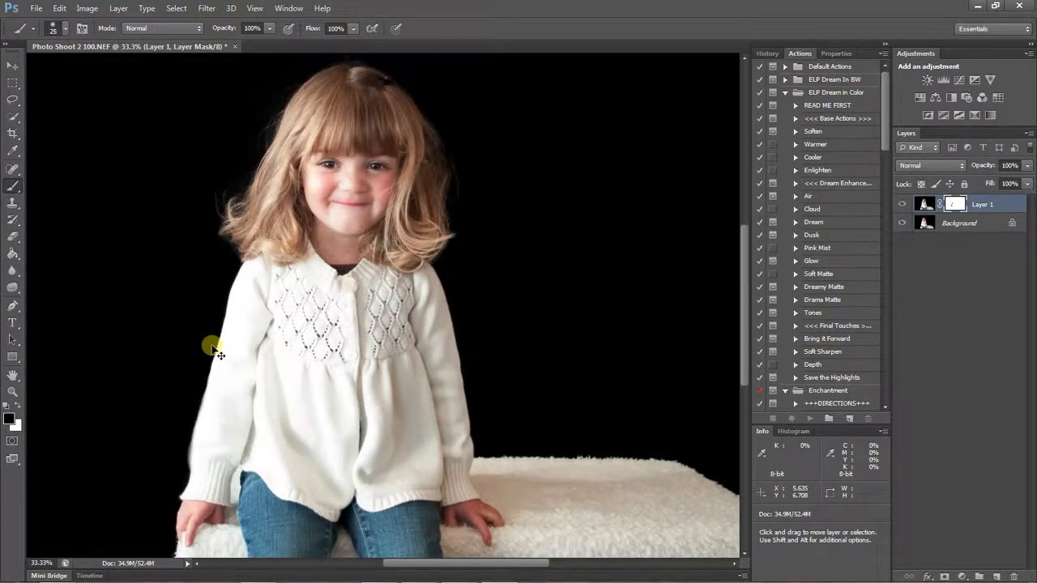
pyautogui.hotkey('ctrl', '-')
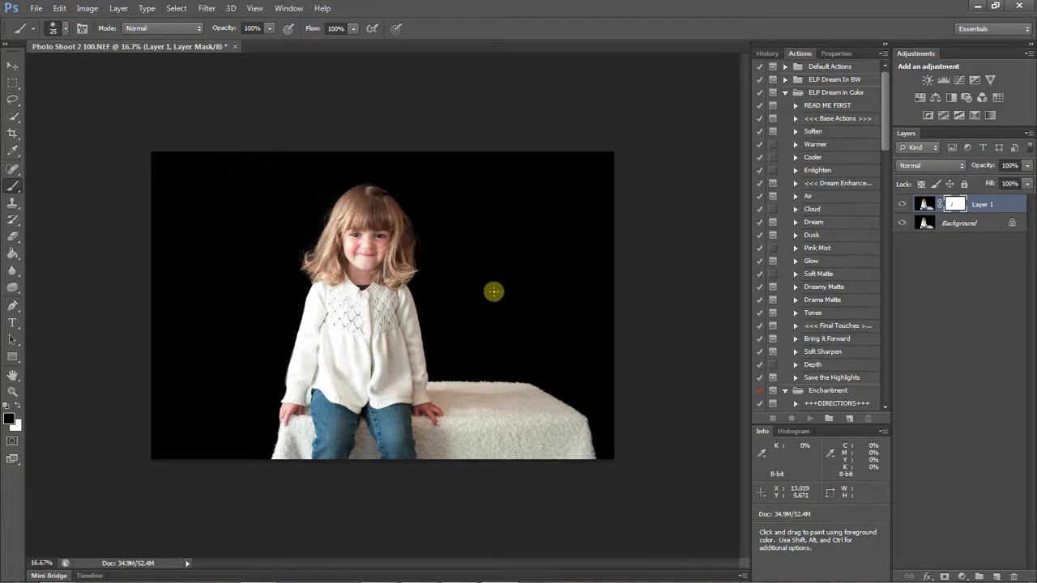
# Step: Target Layer 1's image instead of its mask and sample the backdrop's black with the Eyedropper
pyautogui.press('i')
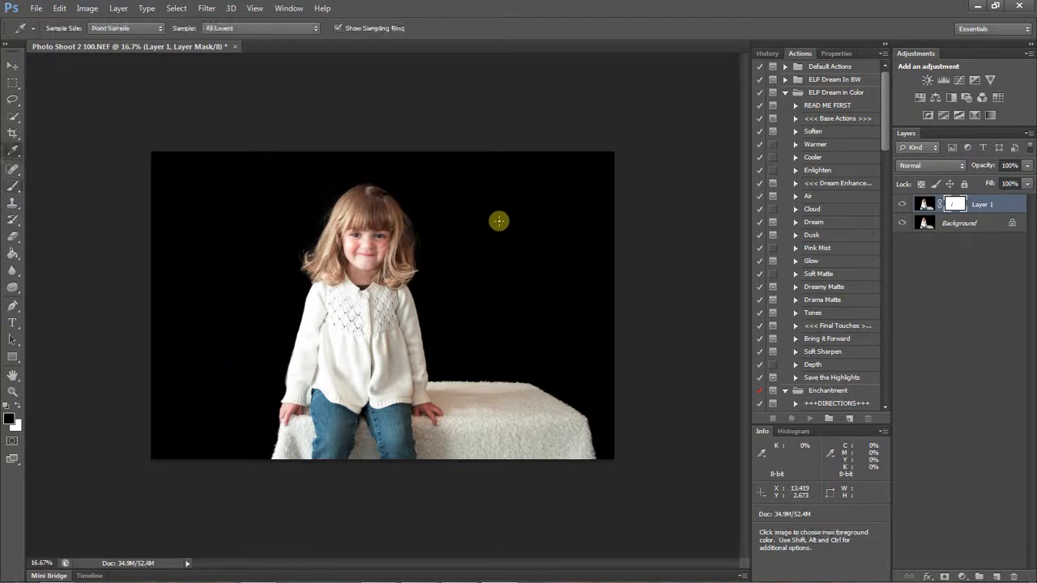
pyautogui.click(924, 204)
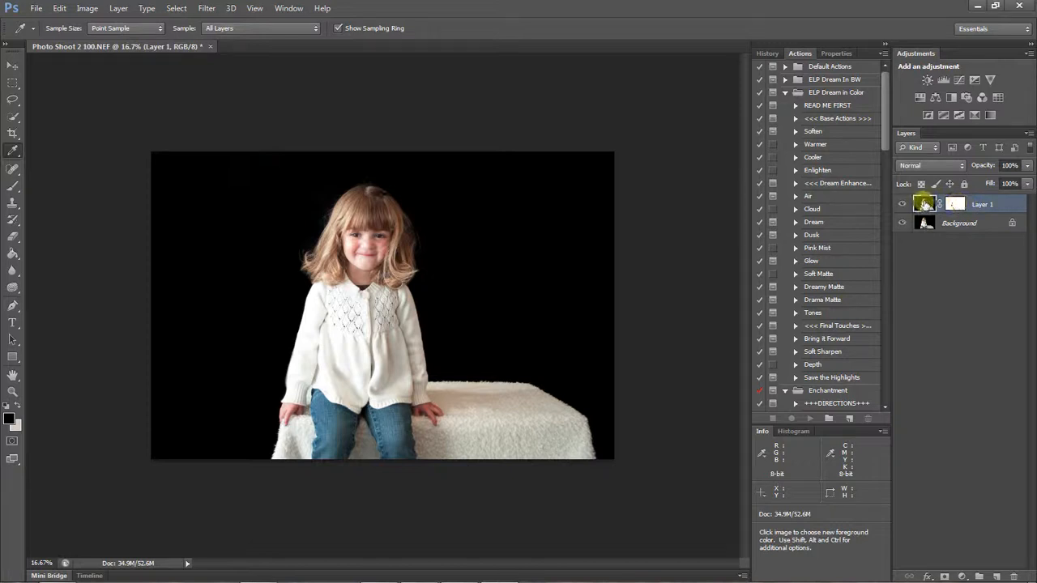
pyautogui.click(498, 208)
pyautogui.moveTo(498, 209); pyautogui.dragTo(209, 402)
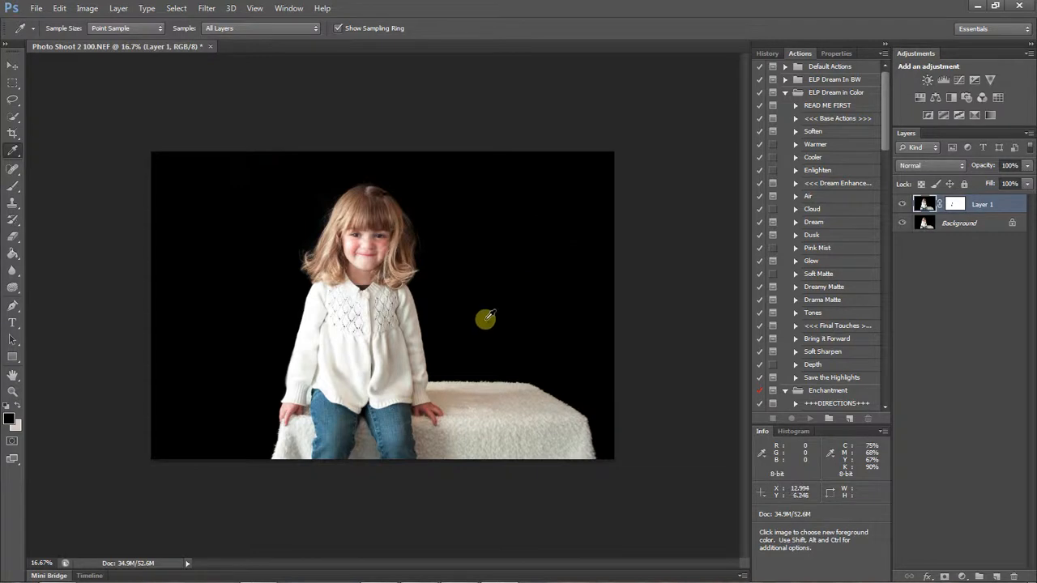
# Step: Enlarge the Brush to 2100 and paint black over the backdrop all around the girl and the fur-covered bench
pyautogui.press('b')
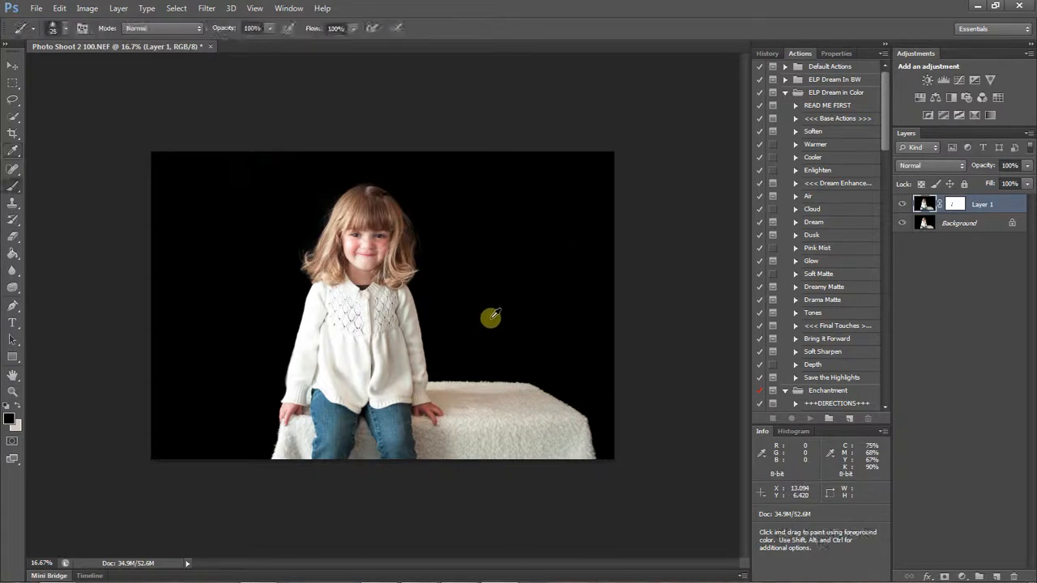
pyautogui.press(']')
pyautogui.press(']')
pyautogui.press(']')
pyautogui.press(']')
pyautogui.press(']')
pyautogui.press(']')
pyautogui.press(']')
pyautogui.press(']')
pyautogui.press(']')
pyautogui.press(']')
pyautogui.press(']')
pyautogui.press(']')
pyautogui.press(']')
pyautogui.press(']')
pyautogui.press(']')
pyautogui.press(']')
pyautogui.press(']')
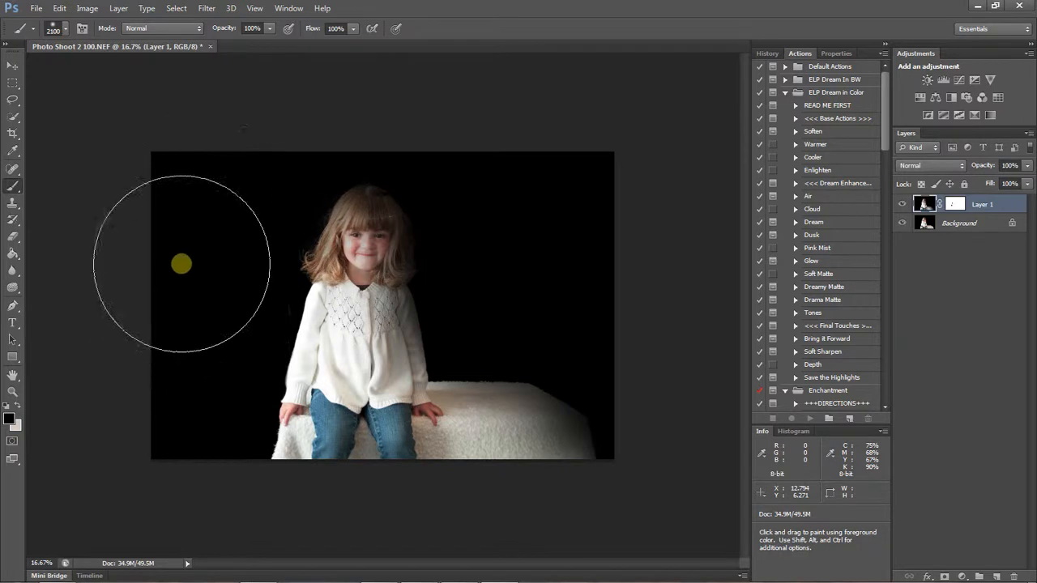
pyautogui.moveTo(202, 380)
pyautogui.mouseDown()
pyautogui.moveTo(183, 420)
pyautogui.moveTo(196, 185)
pyautogui.moveTo(185, 169)
pyautogui.moveTo(140, 273)
pyautogui.moveTo(104, 221)
pyautogui.moveTo(360, 72)
pyautogui.moveTo(612, 122)
pyautogui.mouseUp()
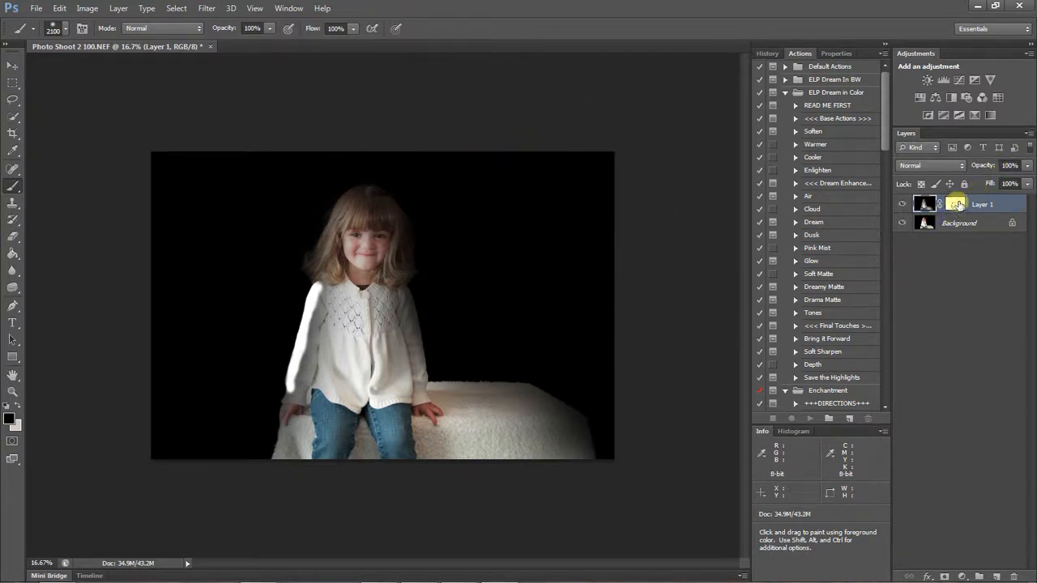
# Step: Target Layer 1's mask and reduce the Brush size to 90 for restoring the darkened parts of the girl
pyautogui.click(955, 205)
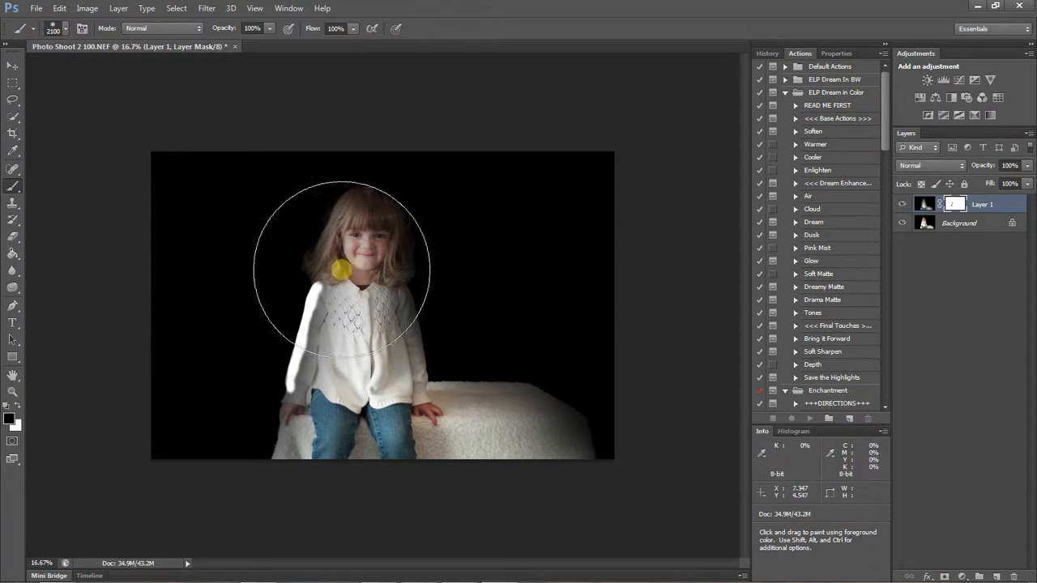
pyautogui.hotkey('ctrl', '+')
pyautogui.hotkey('ctrl', '+')
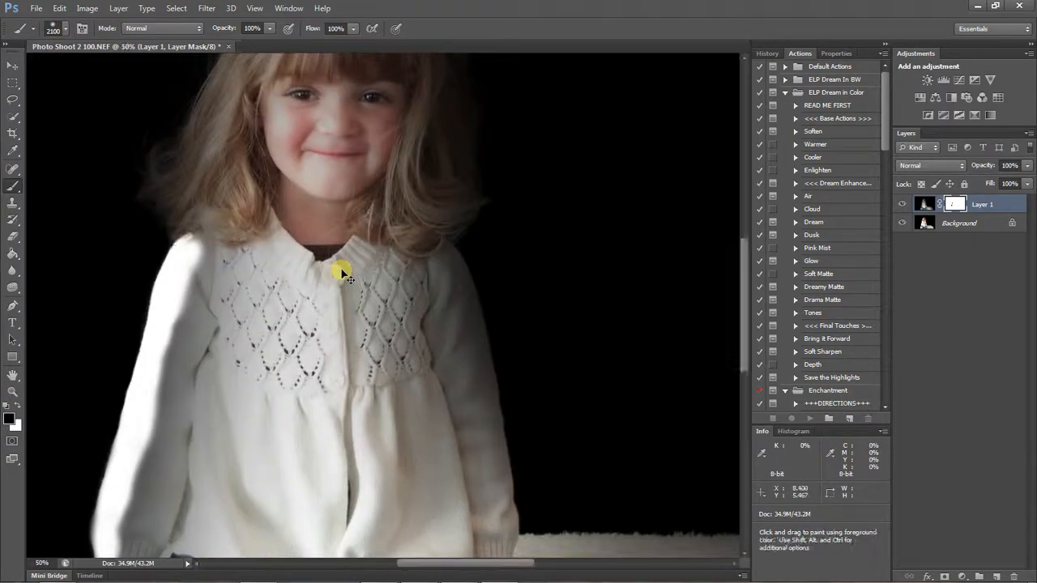
pyautogui.press('[')
pyautogui.press('[')
pyautogui.press('[')
pyautogui.press('[')
pyautogui.press('[')
pyautogui.press('[')
pyautogui.press('[')
pyautogui.press('[')
pyautogui.press('[')
pyautogui.press('[')
pyautogui.press('[')
pyautogui.press('[')
pyautogui.press('[')
pyautogui.press('[')
pyautogui.press('[')
pyautogui.press('[')
pyautogui.press('[')
pyautogui.press('[')
pyautogui.press('[')
pyautogui.press('[')
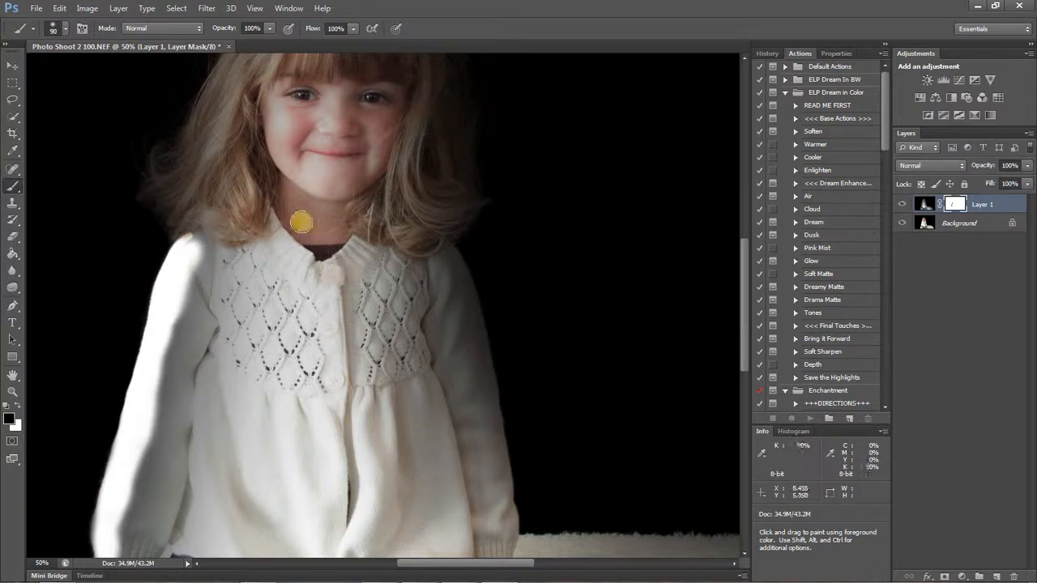
# Step: Paint black on Layer 1's mask to restore the girl's hair, face and upper cardigan, enlarging the Brush to 500
pyautogui.moveTo(741, 268); pyautogui.dragTo(743, 202)
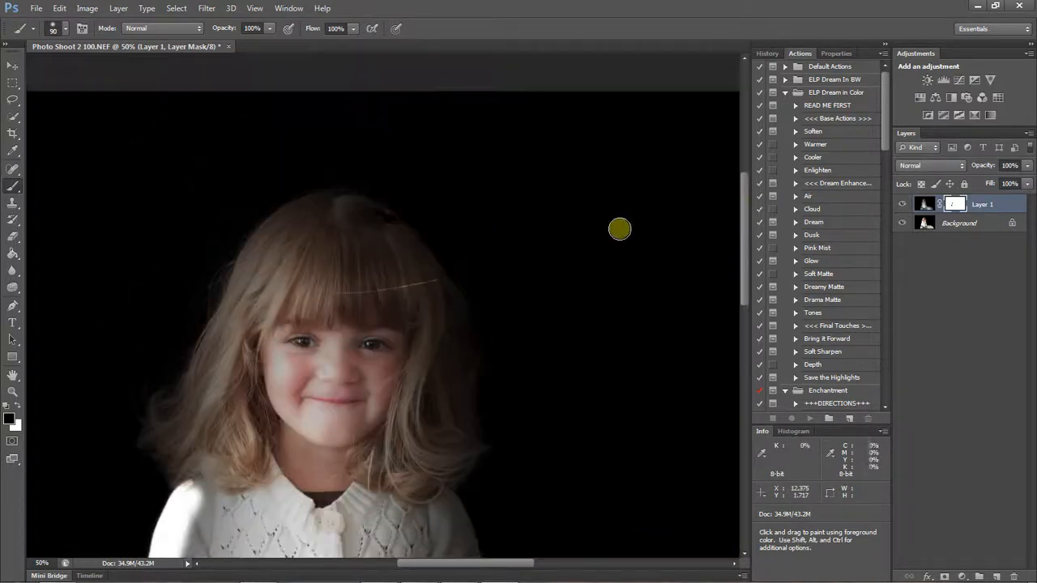
pyautogui.moveTo(328, 225)
pyautogui.mouseDown()
pyautogui.moveTo(255, 256)
pyautogui.moveTo(195, 383)
pyautogui.moveTo(187, 435)
pyautogui.moveTo(165, 438)
pyautogui.moveTo(189, 431)
pyautogui.moveTo(166, 437)
pyautogui.moveTo(153, 423)
pyautogui.moveTo(161, 408)
pyautogui.moveTo(149, 408)
pyautogui.moveTo(188, 389)
pyautogui.moveTo(161, 444)
pyautogui.moveTo(144, 424)
pyautogui.moveTo(162, 447)
pyautogui.moveTo(189, 457)
pyautogui.moveTo(180, 472)
pyautogui.moveTo(201, 459)
pyautogui.moveTo(238, 470)
pyautogui.moveTo(214, 429)
pyautogui.moveTo(221, 396)
pyautogui.moveTo(218, 431)
pyautogui.moveTo(201, 346)
pyautogui.moveTo(228, 383)
pyautogui.moveTo(254, 392)
pyautogui.moveTo(275, 333)
pyautogui.moveTo(319, 283)
pyautogui.moveTo(332, 275)
pyautogui.moveTo(351, 290)
pyautogui.moveTo(330, 260)
pyautogui.moveTo(351, 267)
pyautogui.moveTo(376, 340)
pyautogui.moveTo(389, 338)
pyautogui.moveTo(389, 313)
pyautogui.moveTo(404, 362)
pyautogui.moveTo(397, 435)
pyautogui.moveTo(335, 354)
pyautogui.moveTo(359, 451)
pyautogui.mouseUp()
pyautogui.press(']')
pyautogui.press(']')
pyautogui.press(']')
pyautogui.press(']')
pyautogui.press(']')
pyautogui.press(']')
pyautogui.press(']')
pyautogui.press(']')
pyautogui.press(']')
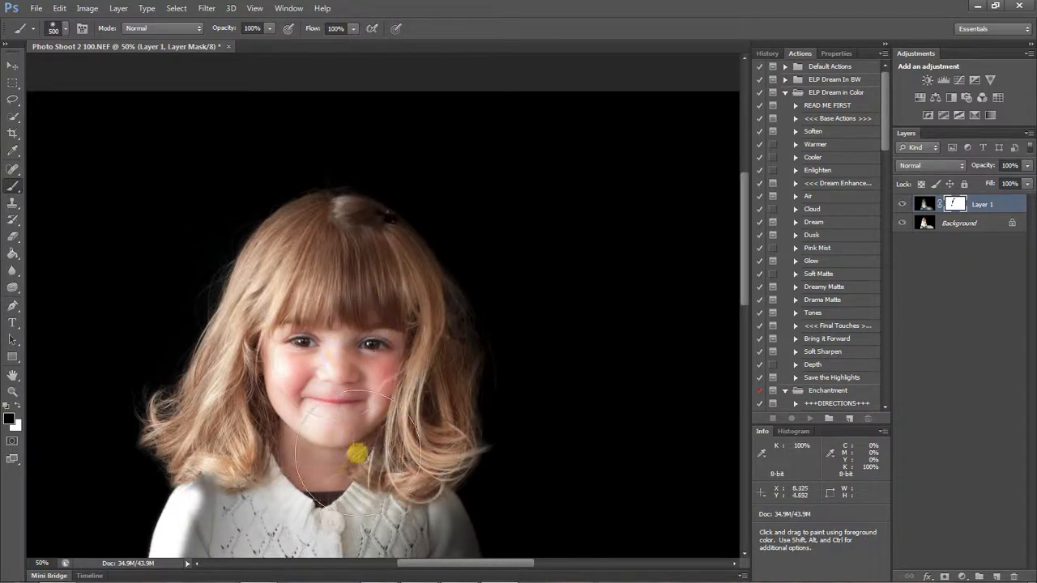
pyautogui.moveTo(745, 227); pyautogui.dragTo(743, 257)
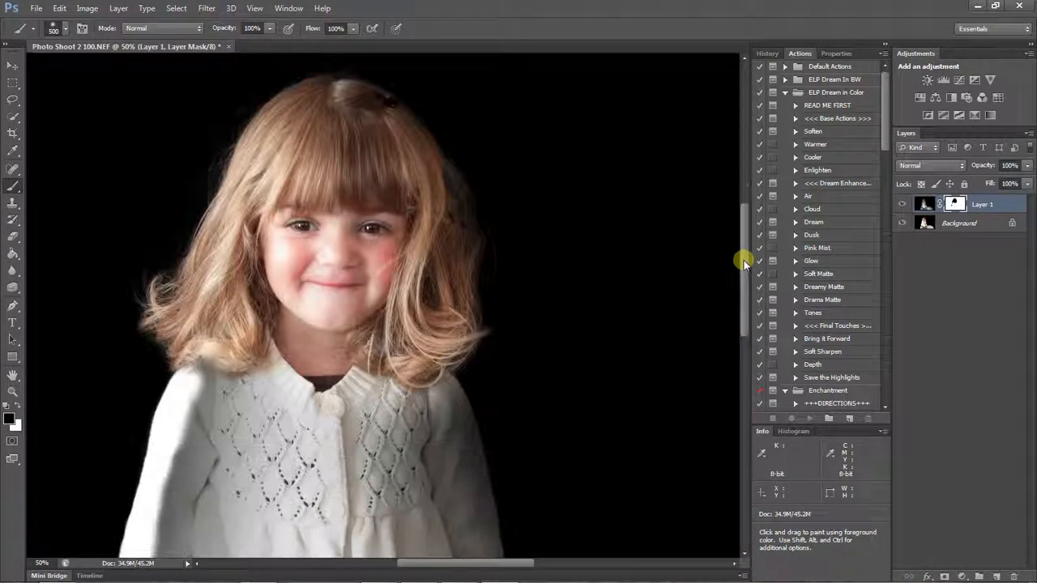
pyautogui.moveTo(324, 449)
pyautogui.mouseDown()
pyautogui.moveTo(260, 341)
pyautogui.moveTo(246, 369)
pyautogui.moveTo(255, 335)
pyautogui.moveTo(272, 417)
pyautogui.moveTo(340, 346)
pyautogui.moveTo(378, 394)
pyautogui.moveTo(389, 352)
pyautogui.moveTo(428, 504)
pyautogui.mouseUp()
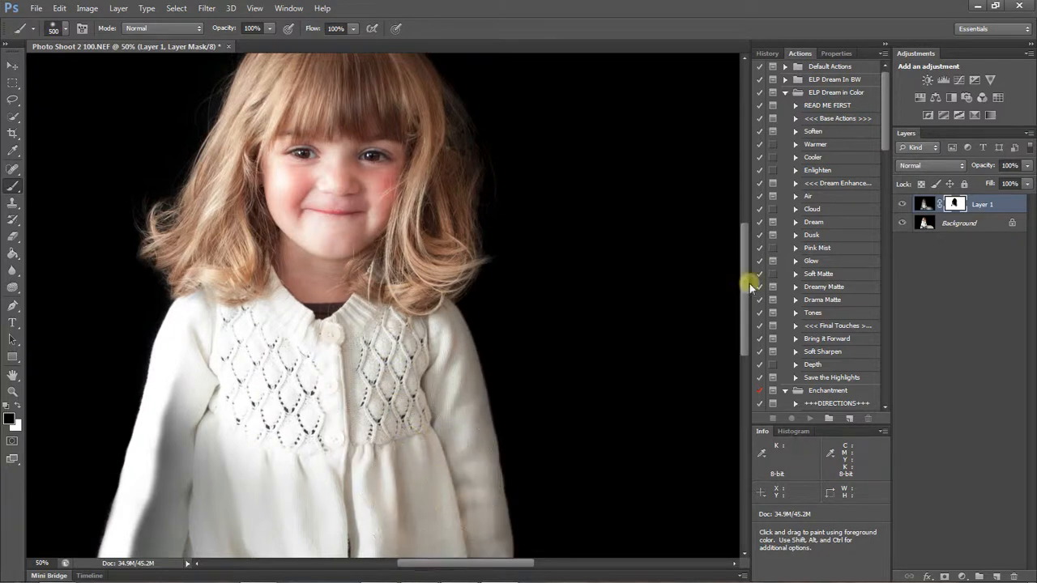
# Step: Reduce the Brush size to 175 and paint black on the mask over the darkened sleeve, cardigan side and collar
pyautogui.moveTo(743, 273); pyautogui.dragTo(735, 293)
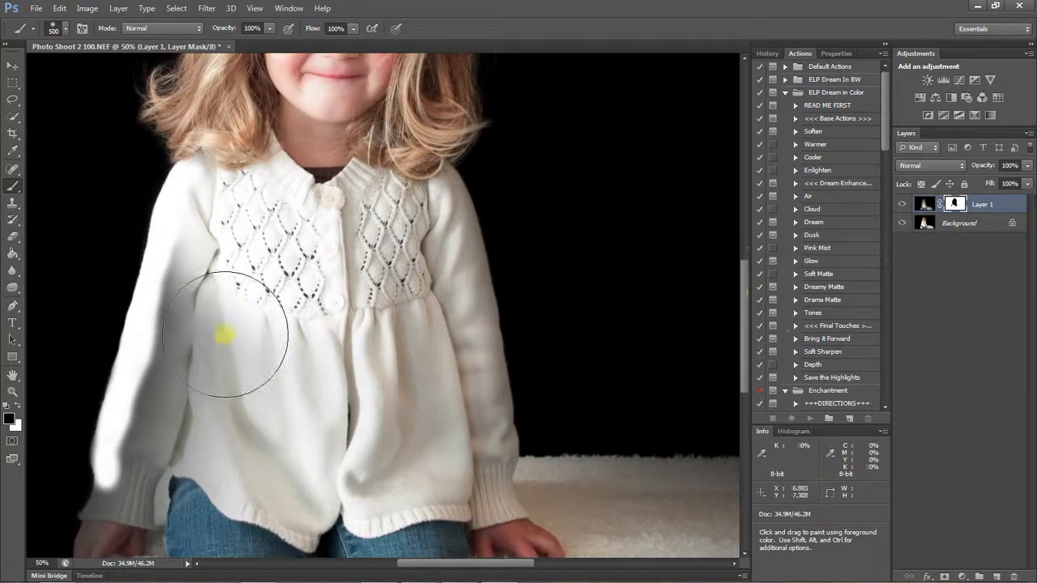
pyautogui.press('[')
pyautogui.press('[')
pyautogui.press('[')
pyautogui.press('[')
pyautogui.press('[')
pyautogui.moveTo(179, 231)
pyautogui.mouseDown()
pyautogui.moveTo(156, 319)
pyautogui.moveTo(148, 435)
pyautogui.moveTo(137, 435)
pyautogui.moveTo(126, 469)
pyautogui.moveTo(116, 462)
pyautogui.moveTo(128, 414)
pyautogui.moveTo(111, 506)
pyautogui.moveTo(141, 480)
pyautogui.moveTo(198, 349)
pyautogui.moveTo(206, 400)
pyautogui.moveTo(224, 309)
pyautogui.moveTo(235, 340)
pyautogui.moveTo(267, 342)
pyautogui.moveTo(308, 202)
pyautogui.moveTo(358, 208)
pyautogui.moveTo(414, 274)
pyautogui.moveTo(402, 391)
pyautogui.moveTo(436, 422)
pyautogui.moveTo(415, 468)
pyautogui.moveTo(481, 456)
pyautogui.moveTo(487, 489)
pyautogui.moveTo(399, 196)
pyautogui.moveTo(354, 182)
pyautogui.mouseUp()
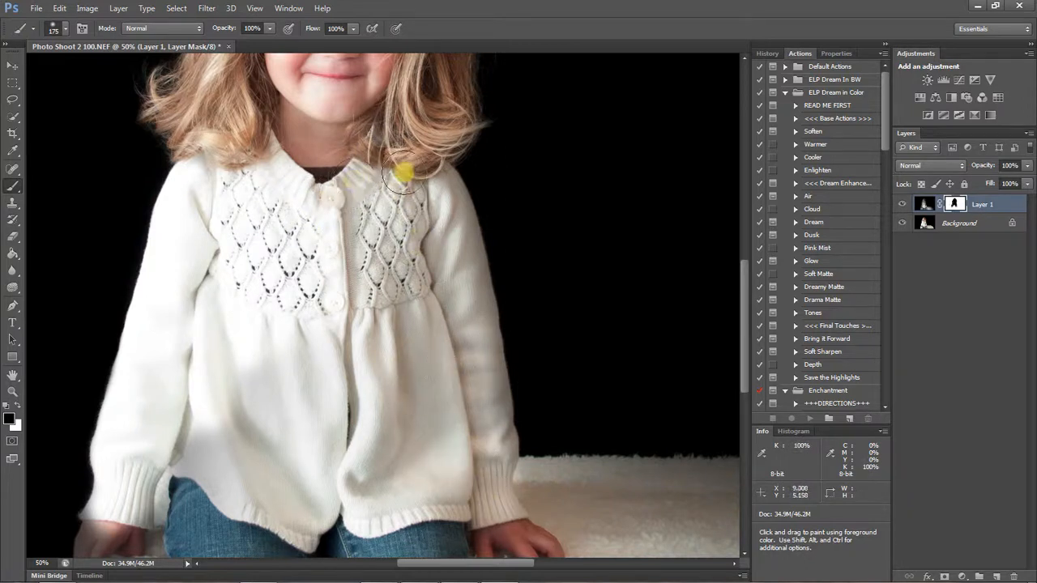
# Step: Paint black on the mask across the darkened fur-covered bench beside the girl to restore its brightness
pyautogui.moveTo(746, 352); pyautogui.dragTo(742, 288)
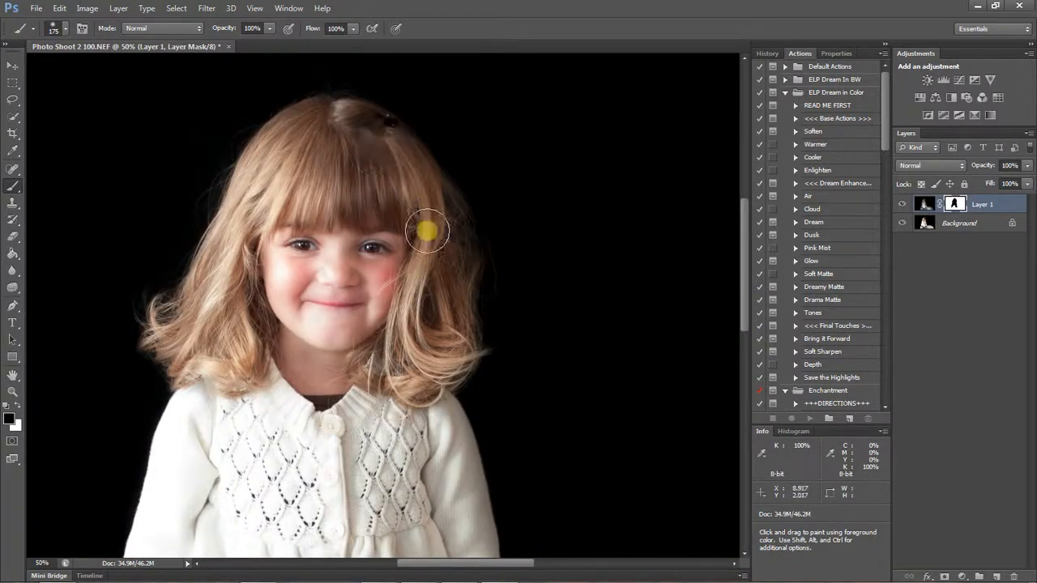
pyautogui.moveTo(745, 273); pyautogui.dragTo(722, 370)
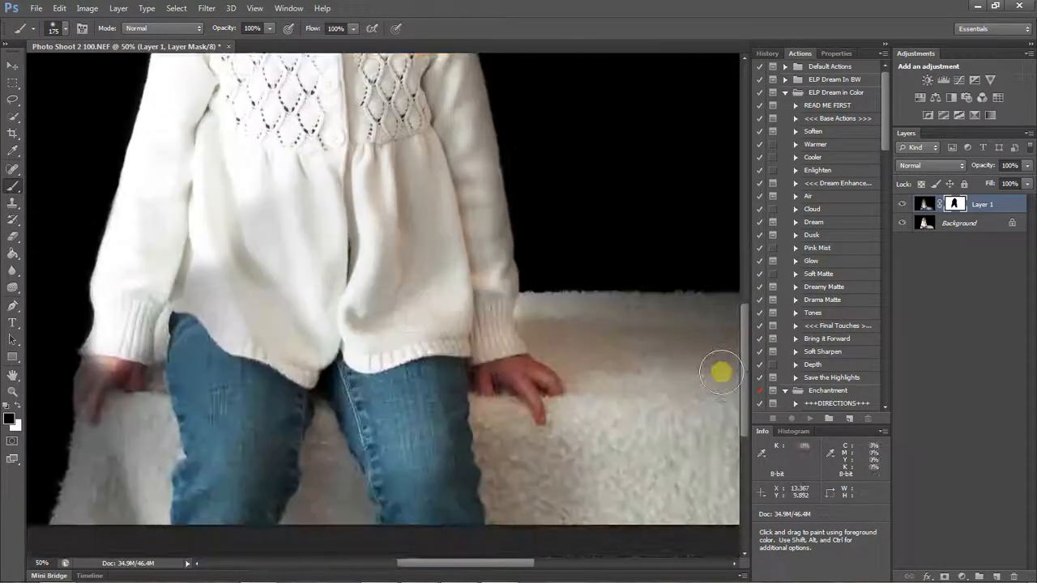
pyautogui.moveTo(510, 325); pyautogui.dragTo(712, 322)
pyautogui.moveTo(479, 561); pyautogui.dragTo(523, 559)
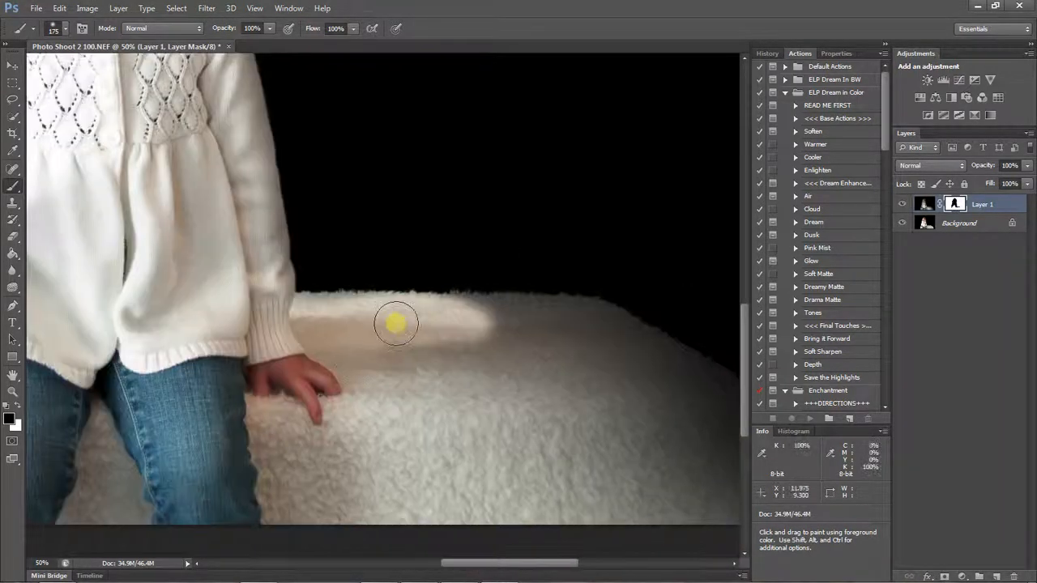
pyautogui.moveTo(401, 309)
pyautogui.mouseDown()
pyautogui.moveTo(571, 318)
pyautogui.moveTo(685, 390)
pyautogui.moveTo(648, 356)
pyautogui.moveTo(702, 401)
pyautogui.moveTo(619, 346)
pyautogui.moveTo(713, 417)
pyautogui.moveTo(697, 475)
pyautogui.moveTo(720, 499)
pyautogui.moveTo(711, 508)
pyautogui.moveTo(657, 511)
pyautogui.moveTo(675, 500)
pyautogui.moveTo(637, 447)
pyautogui.moveTo(573, 465)
pyautogui.moveTo(593, 473)
pyautogui.moveTo(632, 449)
pyautogui.moveTo(551, 382)
pyautogui.moveTo(496, 374)
pyautogui.moveTo(566, 368)
pyautogui.moveTo(404, 375)
pyautogui.moveTo(343, 393)
pyautogui.moveTo(547, 366)
pyautogui.moveTo(549, 356)
pyautogui.moveTo(596, 382)
pyautogui.moveTo(626, 372)
pyautogui.moveTo(654, 414)
pyautogui.moveTo(614, 491)
pyautogui.moveTo(703, 502)
pyautogui.moveTo(681, 509)
pyautogui.moveTo(673, 448)
pyautogui.moveTo(723, 411)
pyautogui.moveTo(716, 395)
pyautogui.moveTo(608, 335)
pyautogui.mouseUp()
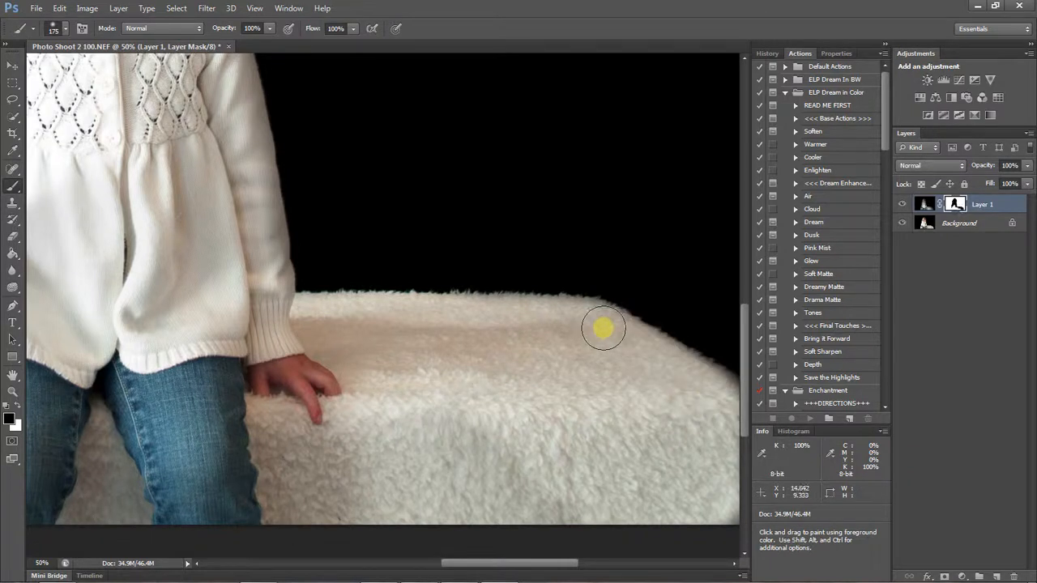
# Step: Restore the bench's upper and sloping fur edges on the mask with a fine black Brush, size 15 and then 20
pyautogui.hotkey('ctrl', '+')
pyautogui.hotkey('ctrl', '+')
pyautogui.hotkey('ctrl', '+')
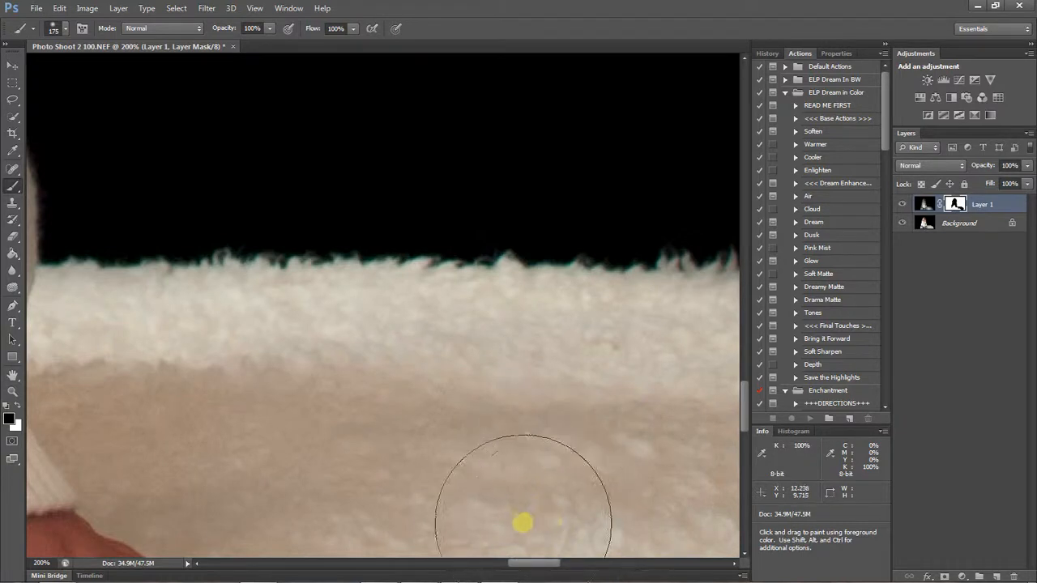
pyautogui.moveTo(530, 562); pyautogui.dragTo(601, 561)
pyautogui.press('[')
pyautogui.press('[')
pyautogui.press('[')
pyautogui.press('[')
pyautogui.press('[')
pyautogui.press('[')
pyautogui.press('[')
pyautogui.press('[')
pyautogui.press('[')
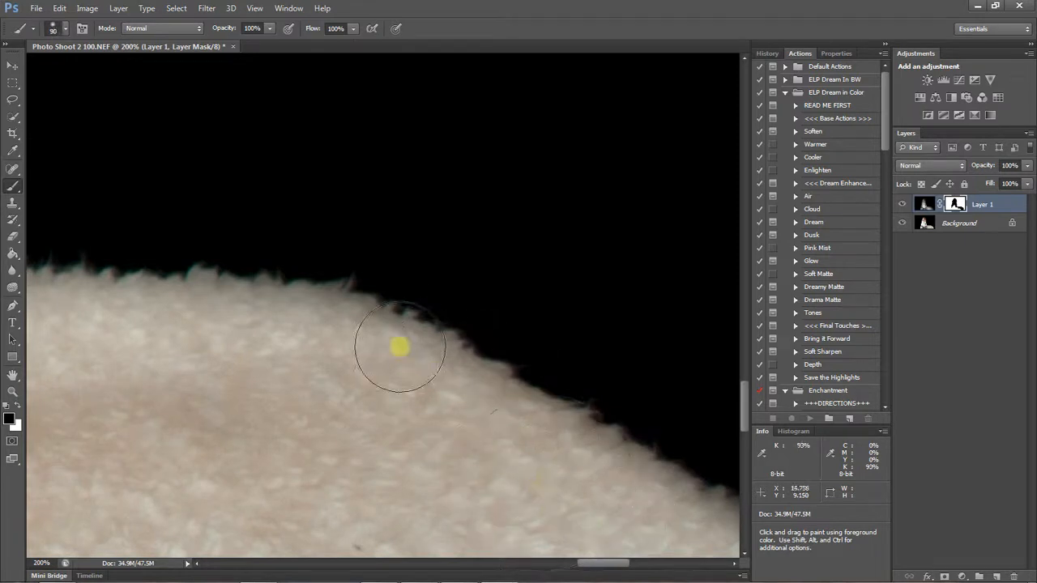
pyautogui.moveTo(91, 297)
pyautogui.mouseDown()
pyautogui.moveTo(199, 285)
pyautogui.moveTo(230, 300)
pyautogui.moveTo(212, 285)
pyautogui.moveTo(261, 288)
pyautogui.mouseUp()
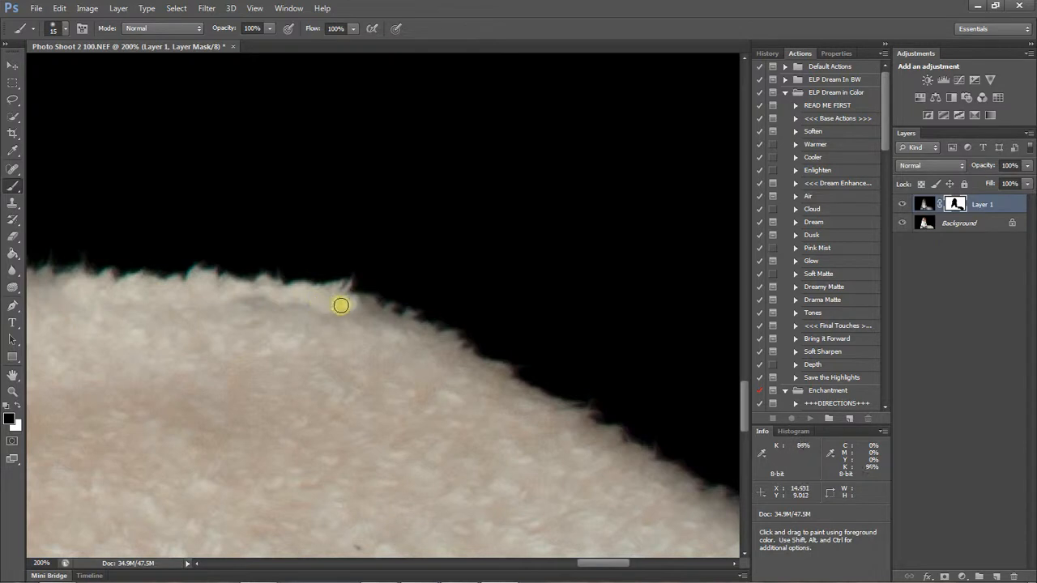
pyautogui.moveTo(364, 319)
pyautogui.mouseDown()
pyautogui.moveTo(278, 313)
pyautogui.moveTo(264, 300)
pyautogui.mouseUp()
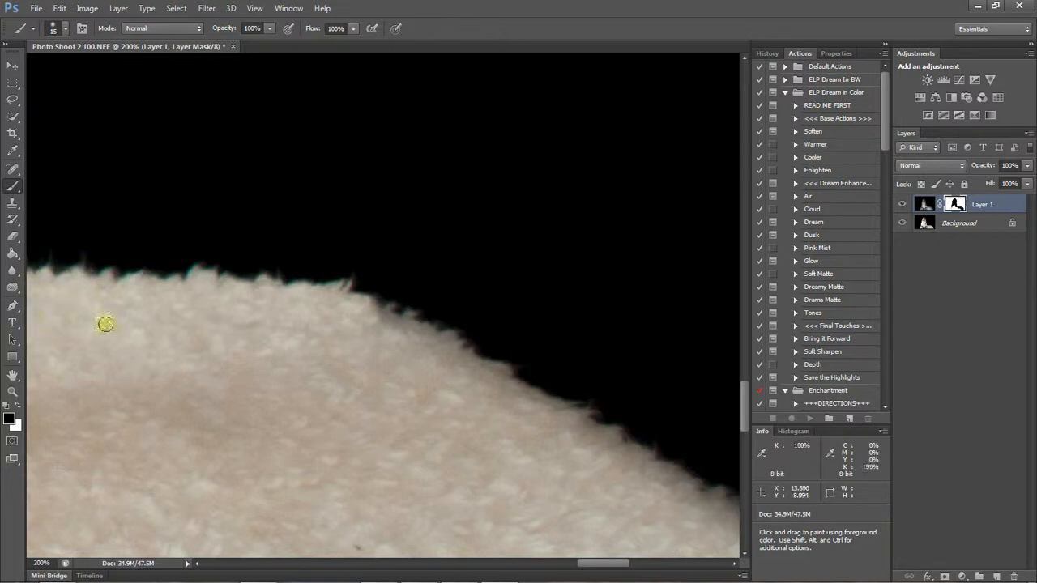
pyautogui.press(']')
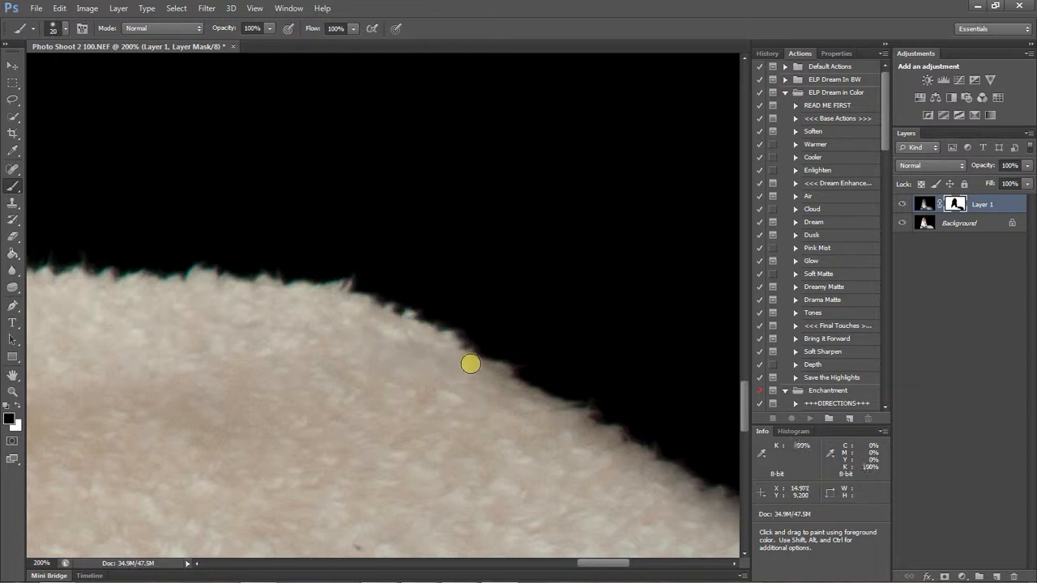
pyautogui.moveTo(493, 375)
pyautogui.mouseDown()
pyautogui.moveTo(548, 410)
pyautogui.moveTo(535, 403)
pyautogui.mouseUp()
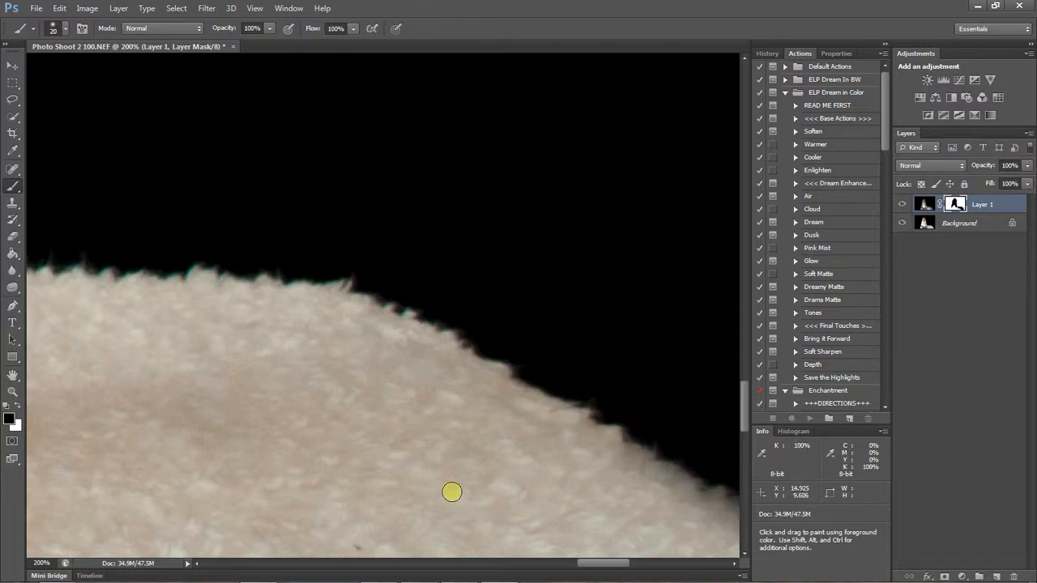
# Step: Refine the mask around the flyaway strands on the left side of the girl's hair using white and Brush size 9
pyautogui.moveTo(609, 569); pyautogui.dragTo(396, 564)
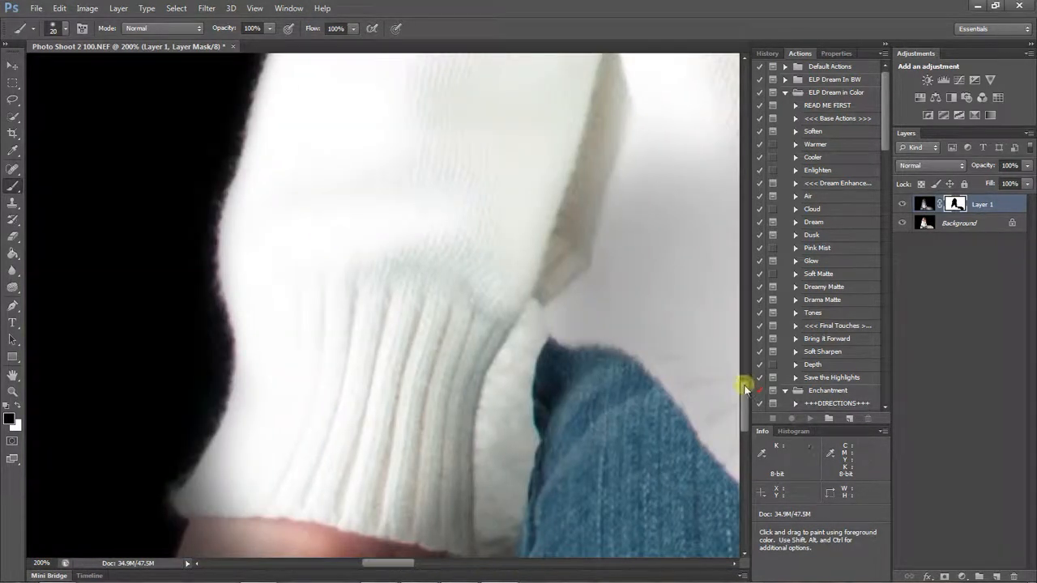
pyautogui.moveTo(745, 394); pyautogui.dragTo(745, 243)
pyautogui.moveTo(383, 567); pyautogui.dragTo(394, 563)
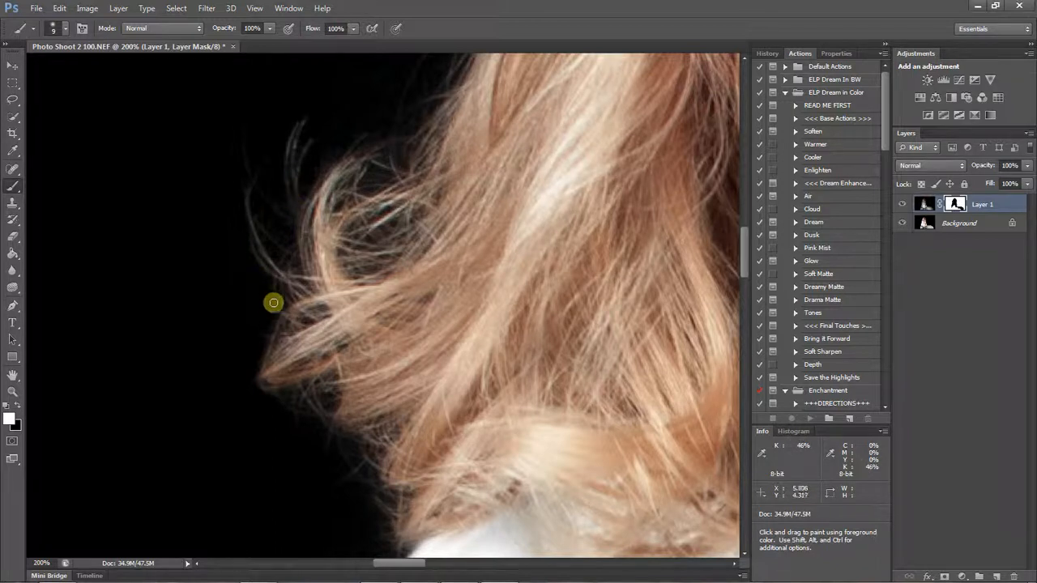
pyautogui.moveTo(418, 562)
pyautogui.mouseDown()
pyautogui.moveTo(440, 562)
pyautogui.moveTo(411, 559)
pyautogui.mouseUp()
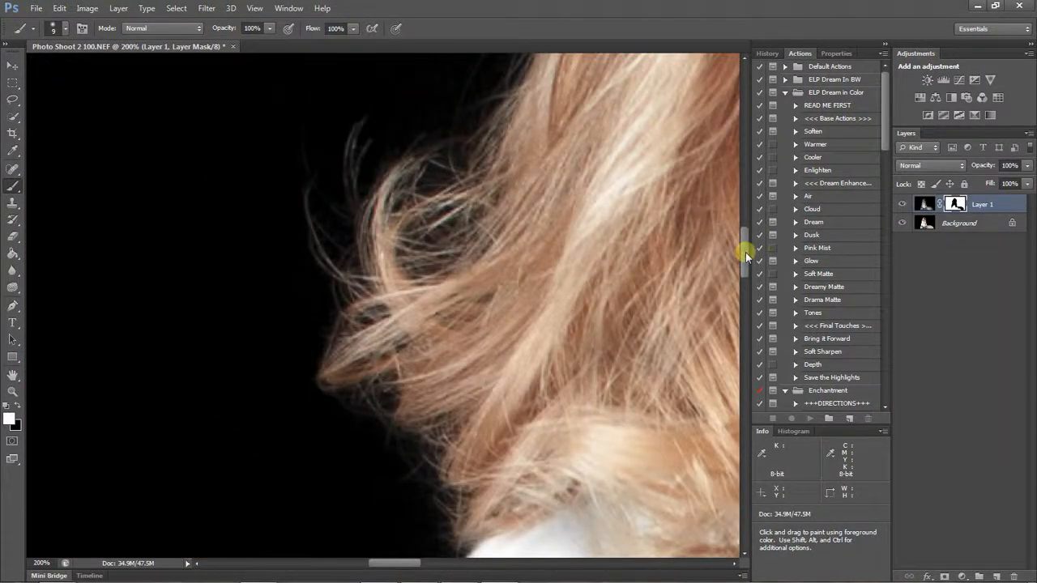
pyautogui.moveTo(745, 252); pyautogui.dragTo(745, 215)
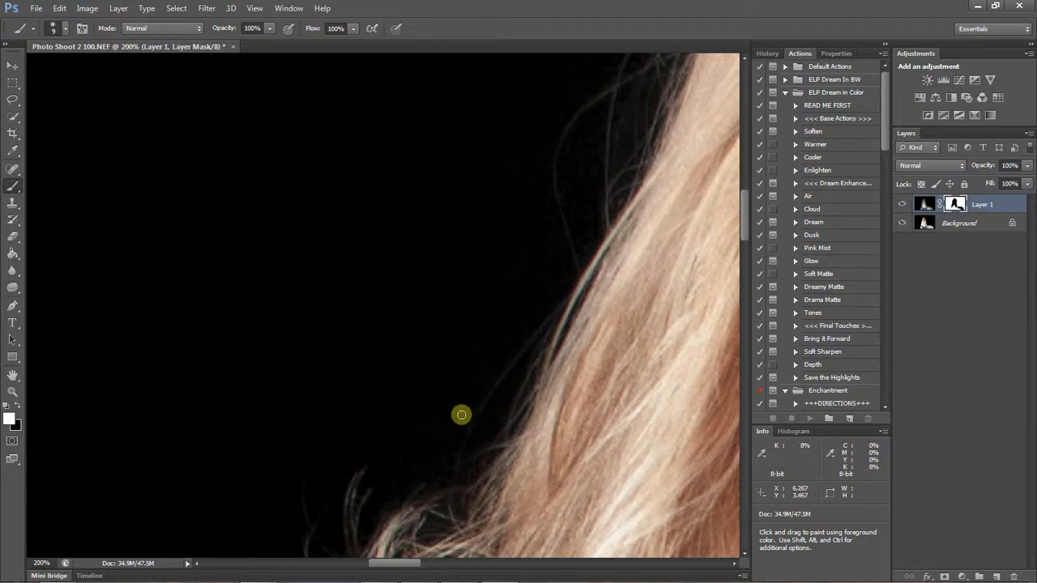
# Step: Enlarge the Brush to 200 and paint black on the mask to restore the bench's right-hand fur corner
pyautogui.hotkey('ctrl', '-')
pyautogui.hotkey('ctrl', '-')
pyautogui.hotkey('ctrl', '-')
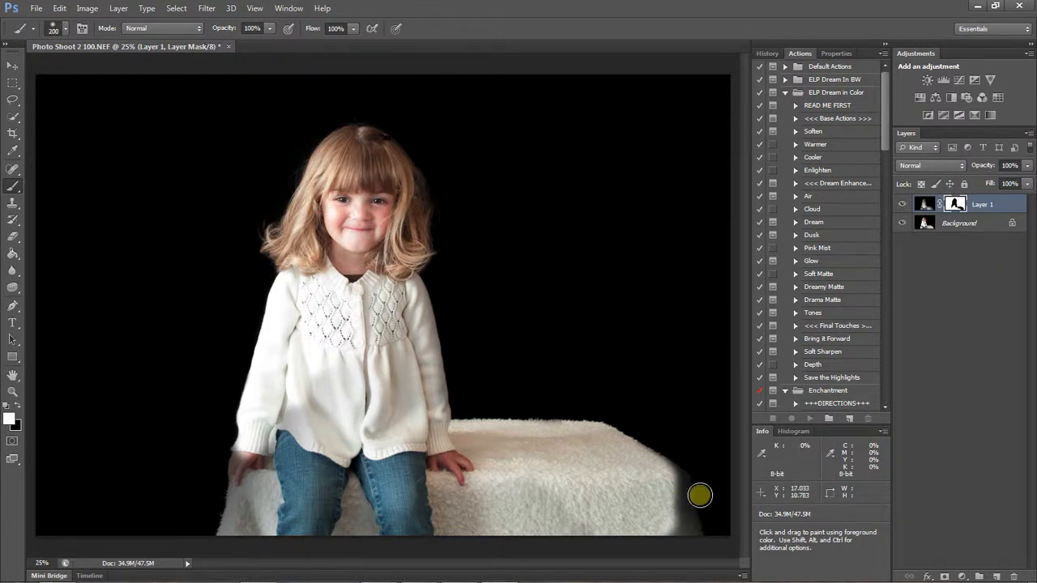
pyautogui.moveTo(699, 493)
pyautogui.mouseDown()
pyautogui.moveTo(672, 490)
pyautogui.moveTo(677, 504)
pyautogui.moveTo(662, 510)
pyautogui.moveTo(666, 496)
pyautogui.moveTo(680, 528)
pyautogui.moveTo(691, 530)
pyautogui.moveTo(651, 465)
pyautogui.moveTo(669, 490)
pyautogui.mouseUp()
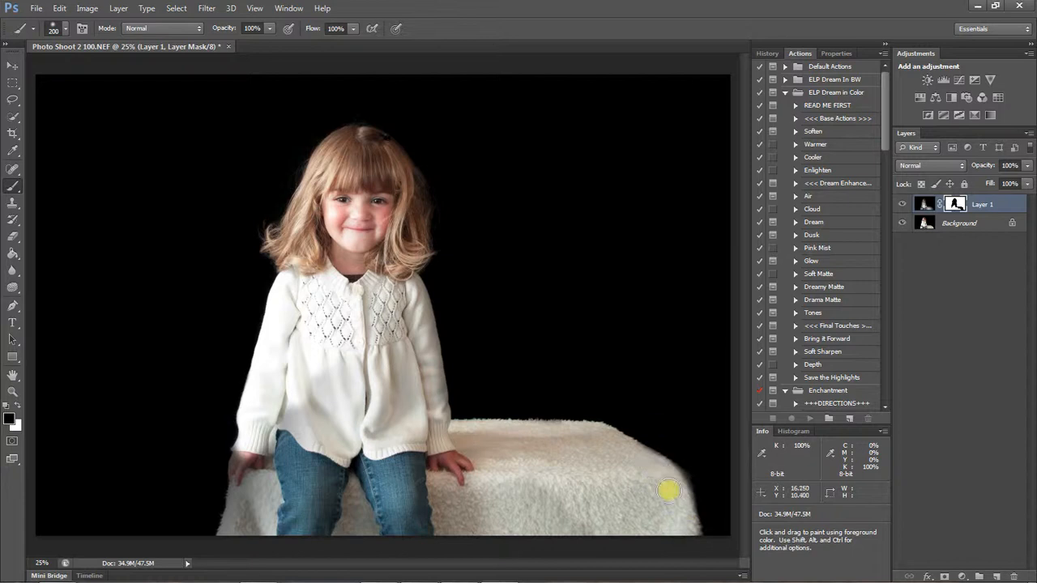
# Step: Paint black on the mask over the girl's darkened hand and the fur at the bench's left end
pyautogui.press('x')
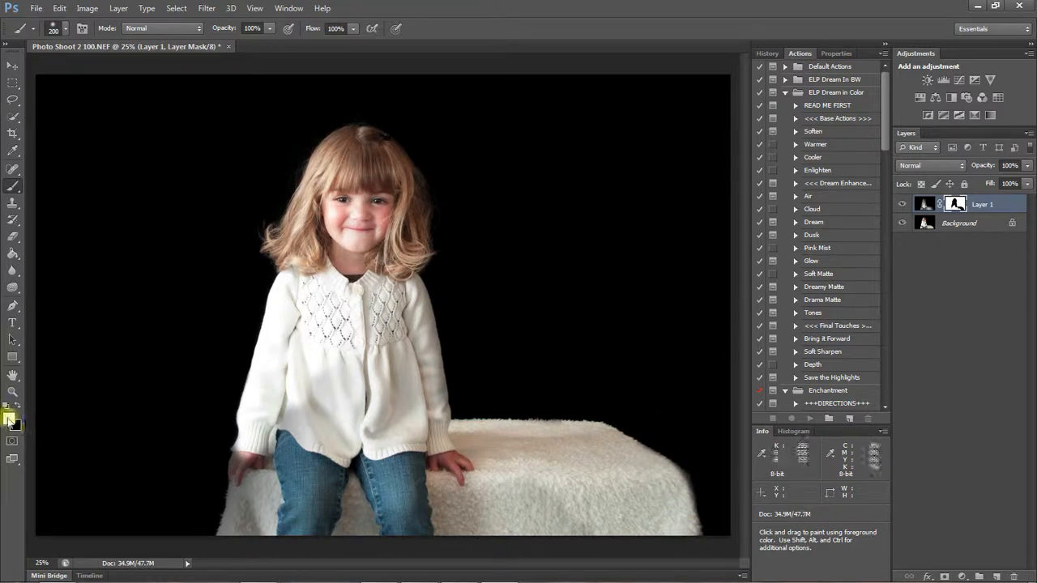
pyautogui.press('x')
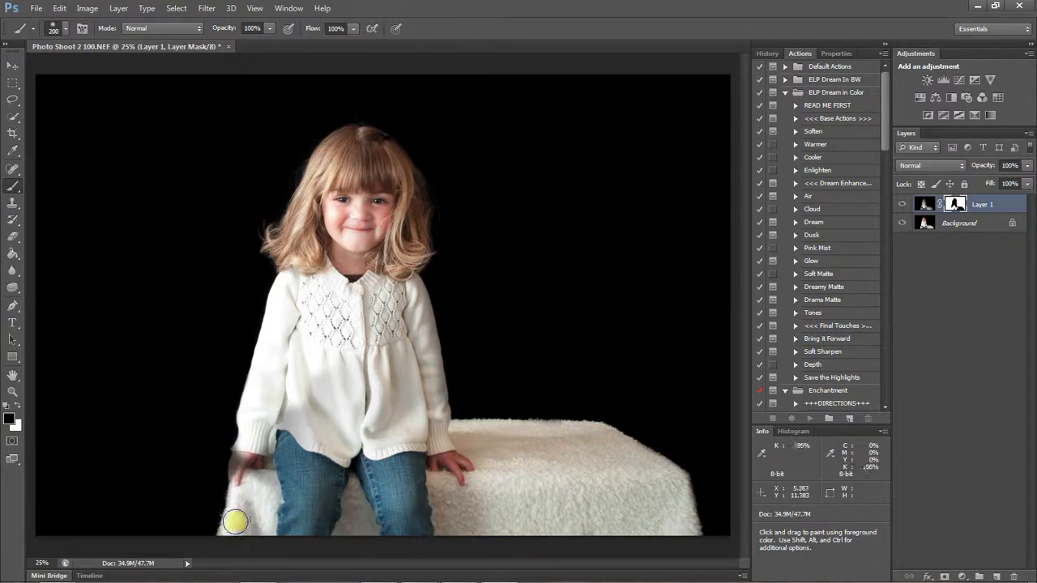
pyautogui.moveTo(244, 455); pyautogui.dragTo(240, 468)
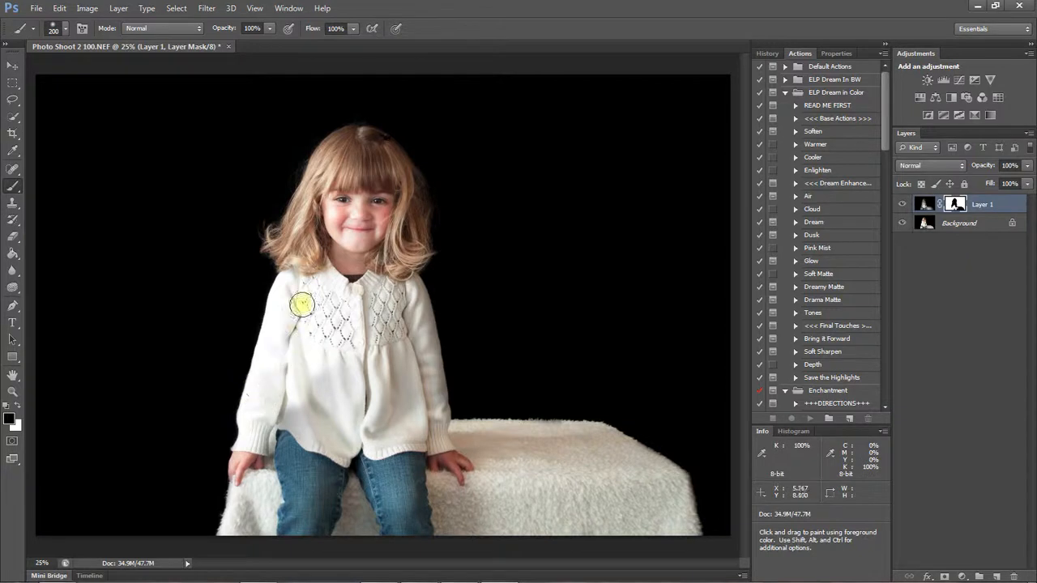
# Step: Merge the visible layers into one and check the portrait at different magnifications
pyautogui.hotkey('ctrl', '-')
pyautogui.hotkey('ctrl', '-')
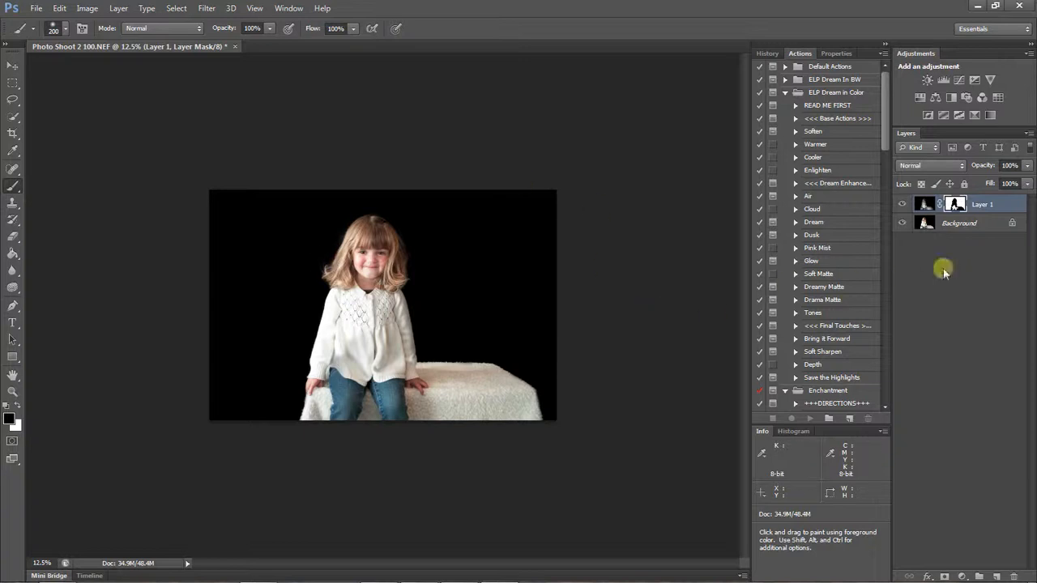
pyautogui.rightClick(963, 227)
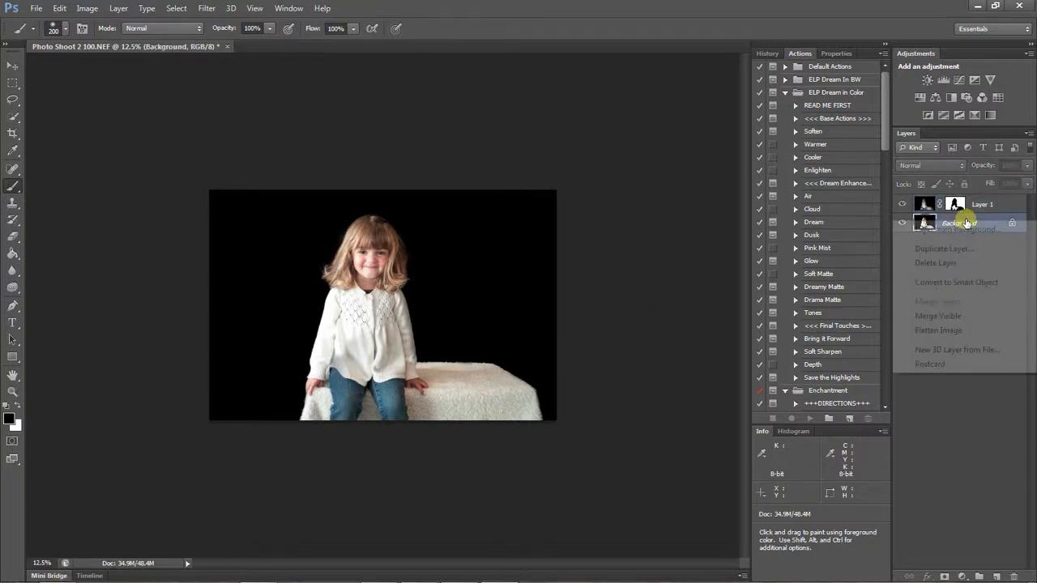
pyautogui.click(966, 320)
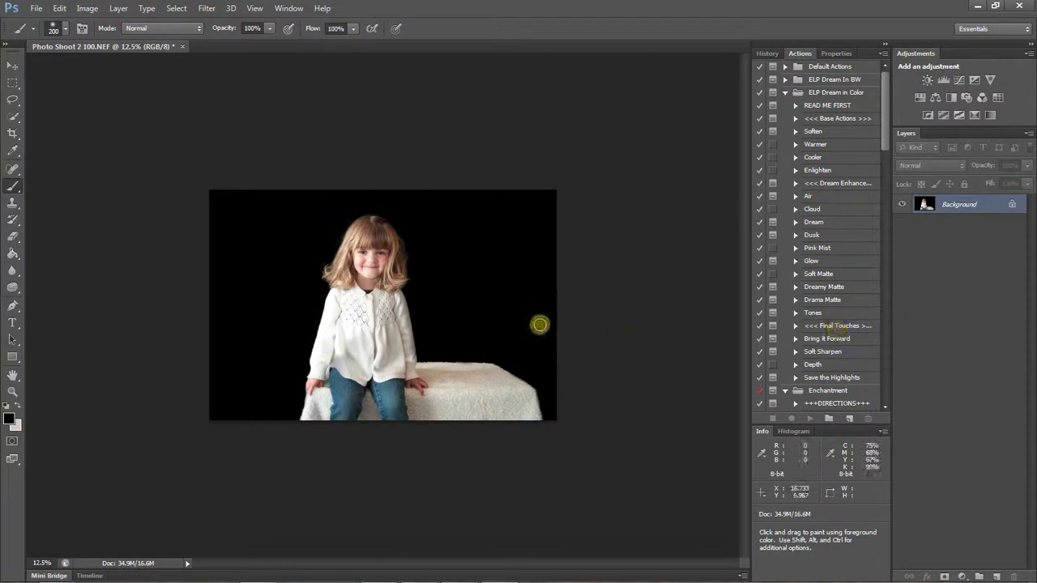
pyautogui.hotkey('ctrl', '+')
pyautogui.hotkey('ctrl', '+')
pyautogui.hotkey('ctrl', '+')
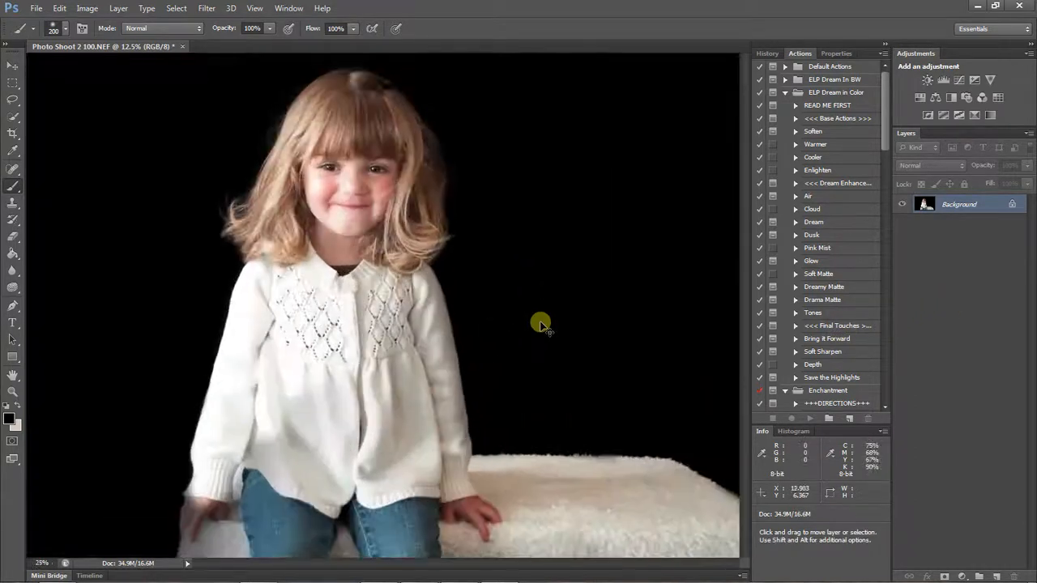
pyautogui.hotkey('ctrl', '-')
pyautogui.hotkey('ctrl', '-')
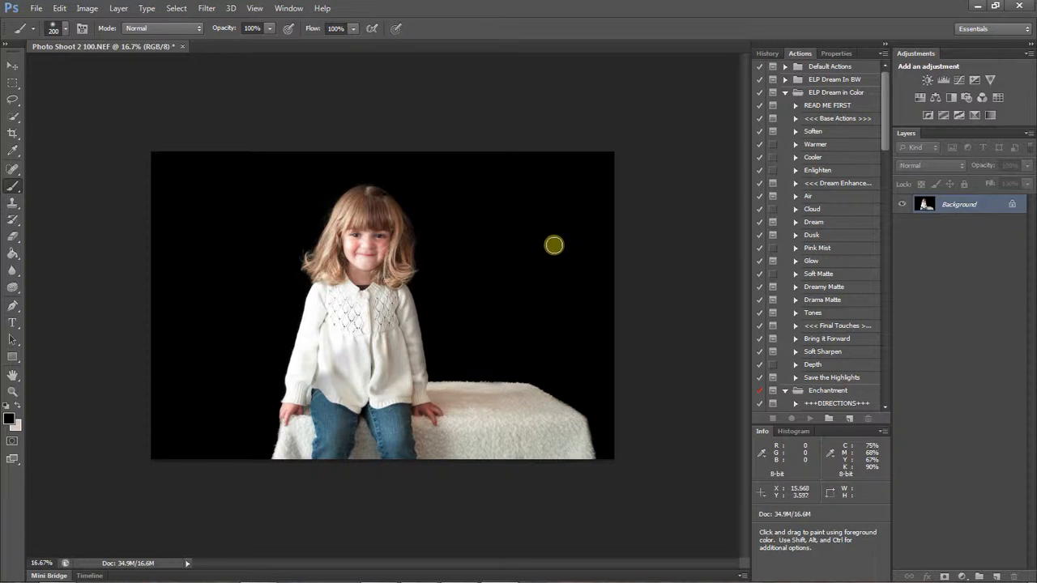
# Step: Open the raw photo Photo Shoot 2 064 from the 2011-10-09 Photo Shoot 2 folder and magnify its dark backdrop
pyautogui.click(38, 9)
pyautogui.click(53, 34)
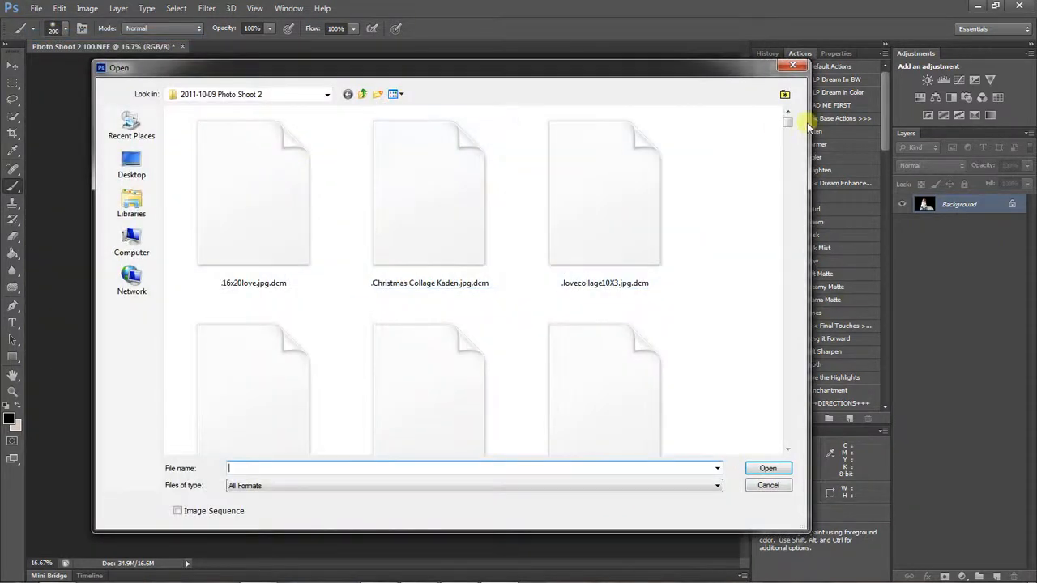
pyautogui.moveTo(787, 120); pyautogui.dragTo(778, 385)
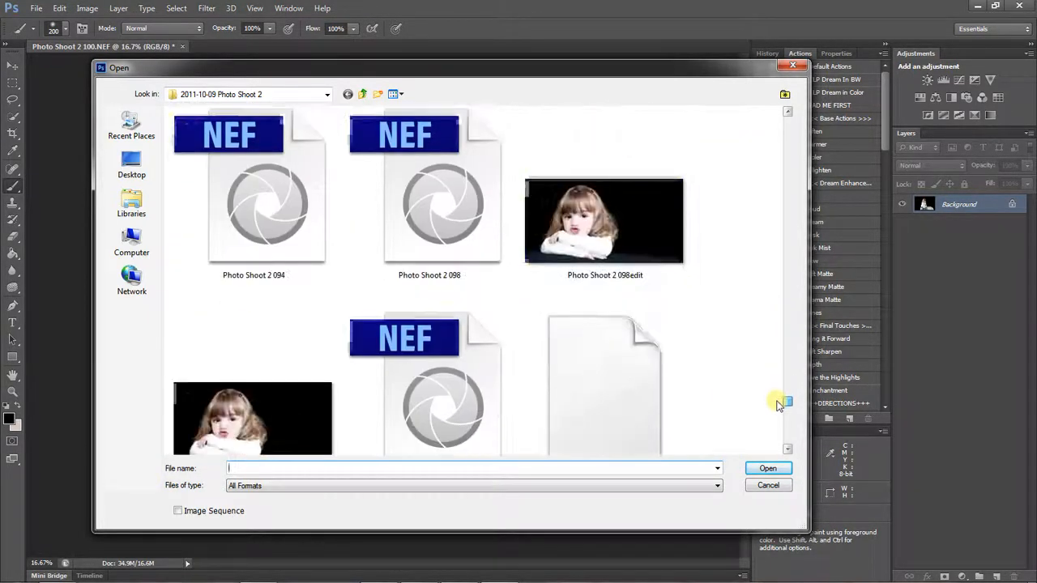
pyautogui.moveTo(777, 411); pyautogui.dragTo(787, 351)
pyautogui.click(600, 126)
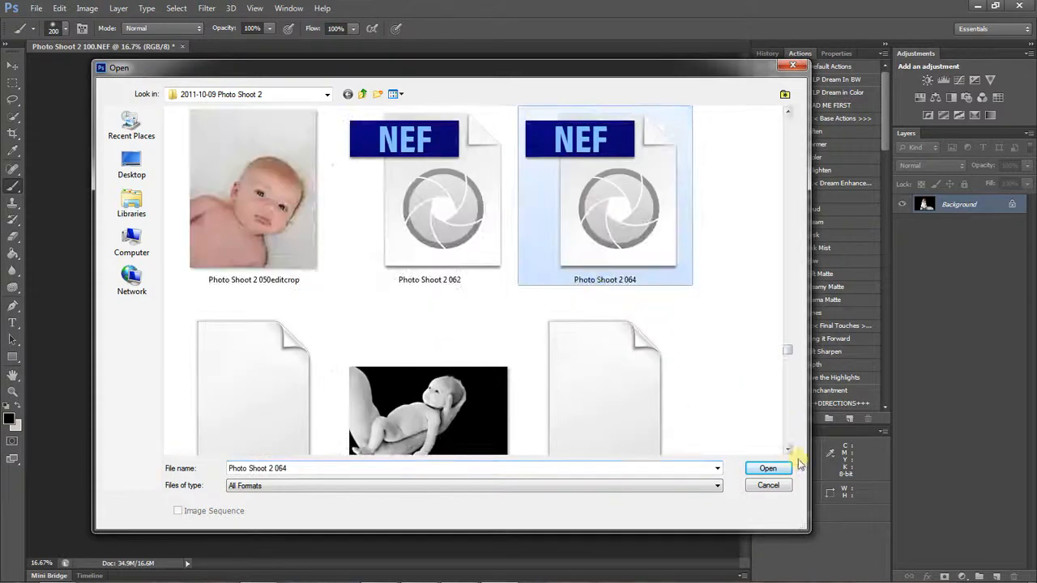
pyautogui.click(769, 469)
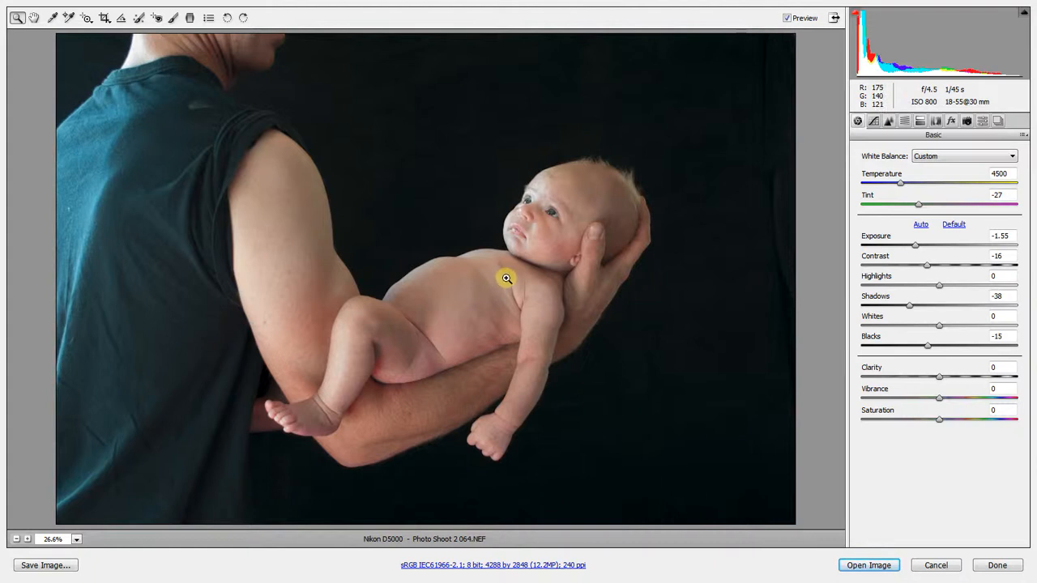
pyautogui.moveTo(449, 201); pyautogui.dragTo(491, 226)
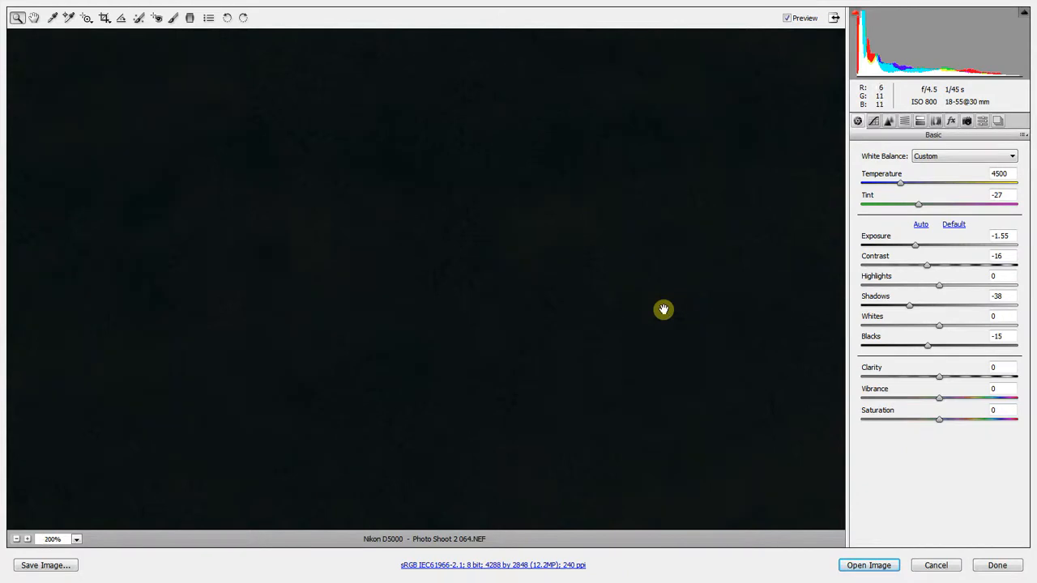
# Step: Set the raw photo's Blacks and Shadows to 0 and open it as an editable image
pyautogui.scroll(-6, 664, 309)
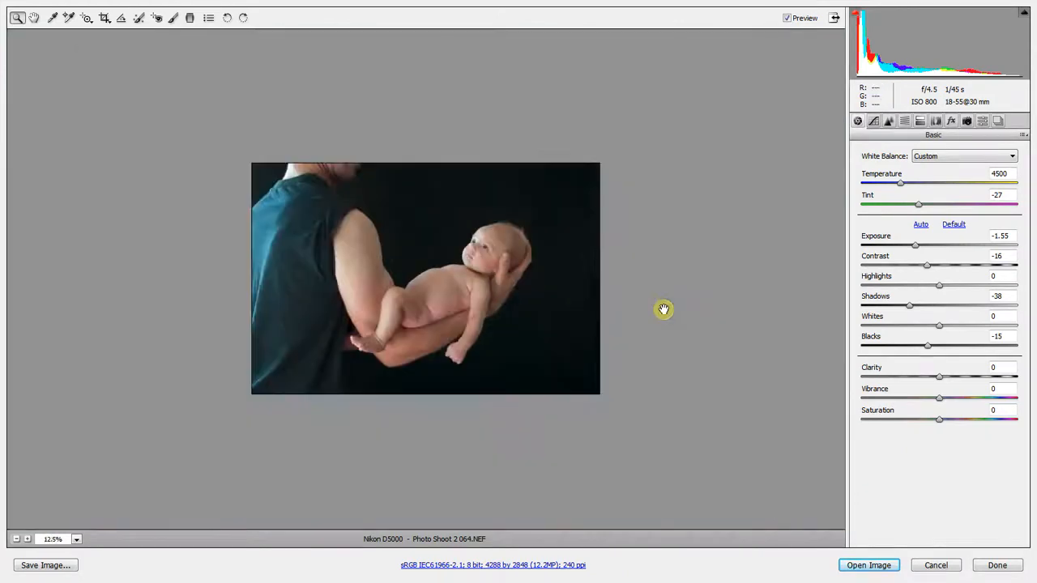
pyautogui.scroll(1, 663, 309)
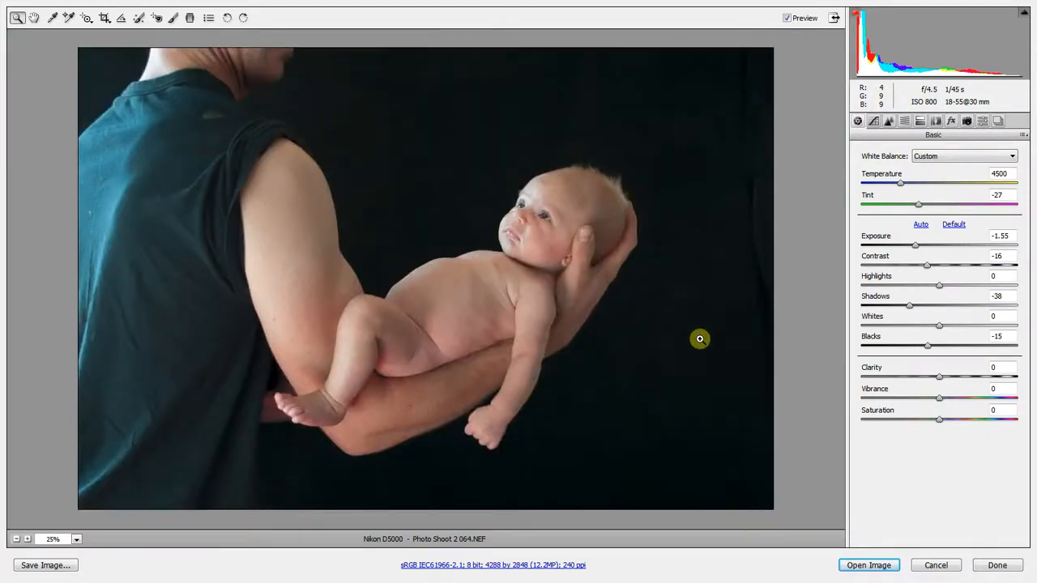
pyautogui.write('0')
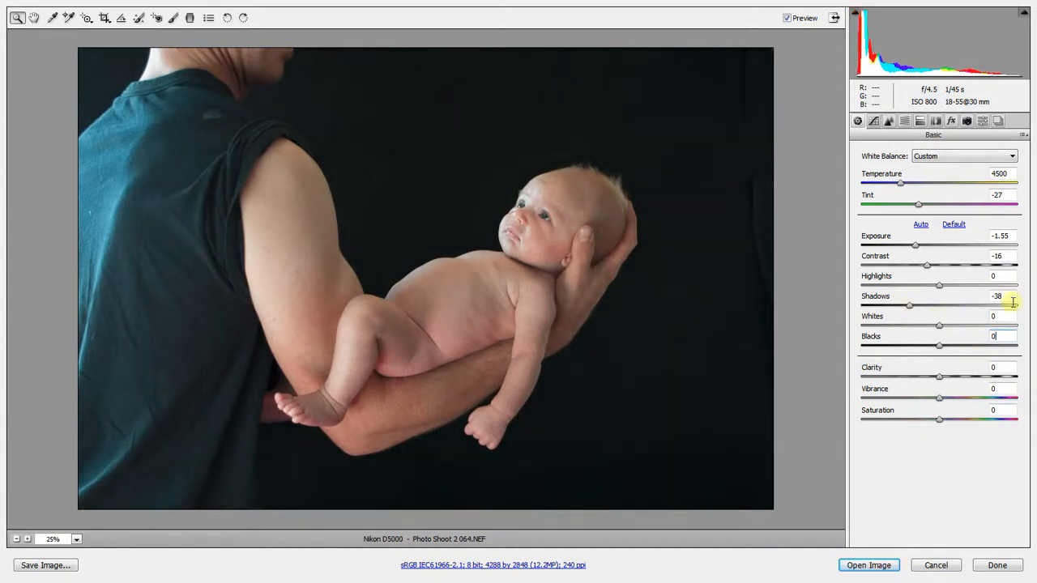
pyautogui.doubleClick(1004, 295)
pyautogui.write('0')
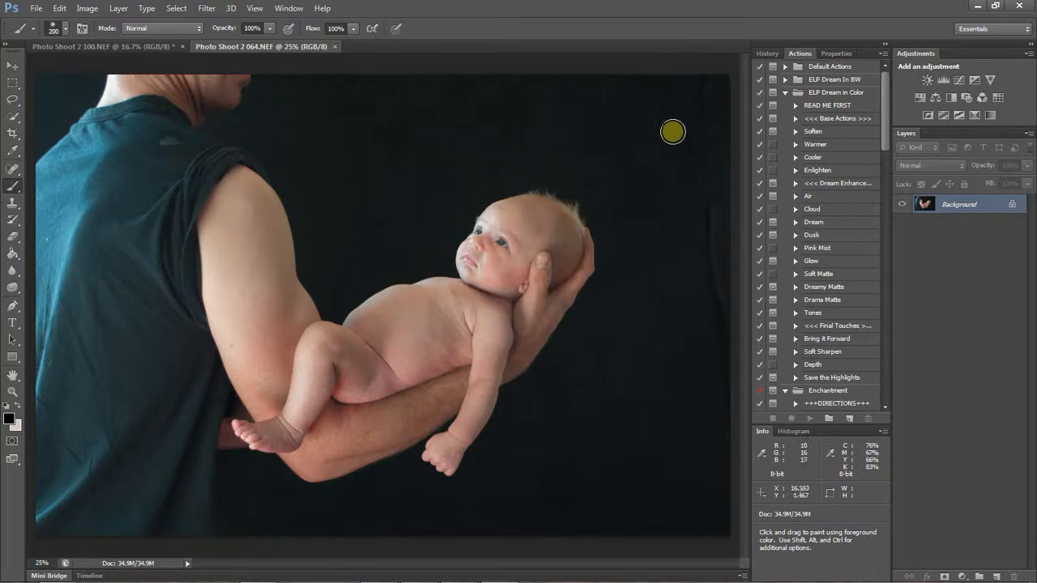
# Step: Duplicate the Background layer and sample the dark backdrop above the baby's head as the foreground colour
pyautogui.hotkey('ctrl', 'j')
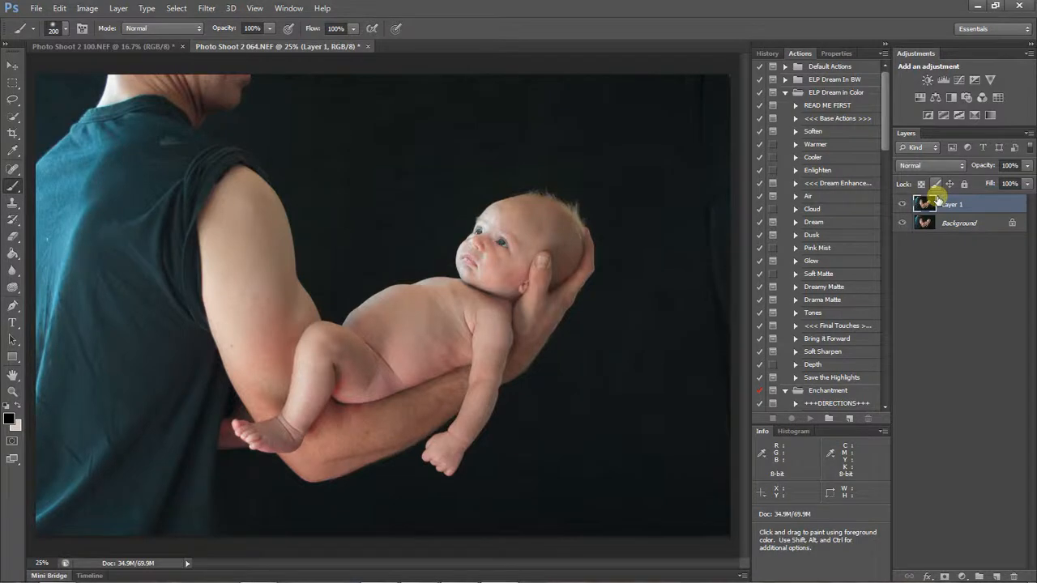
pyautogui.press('i')
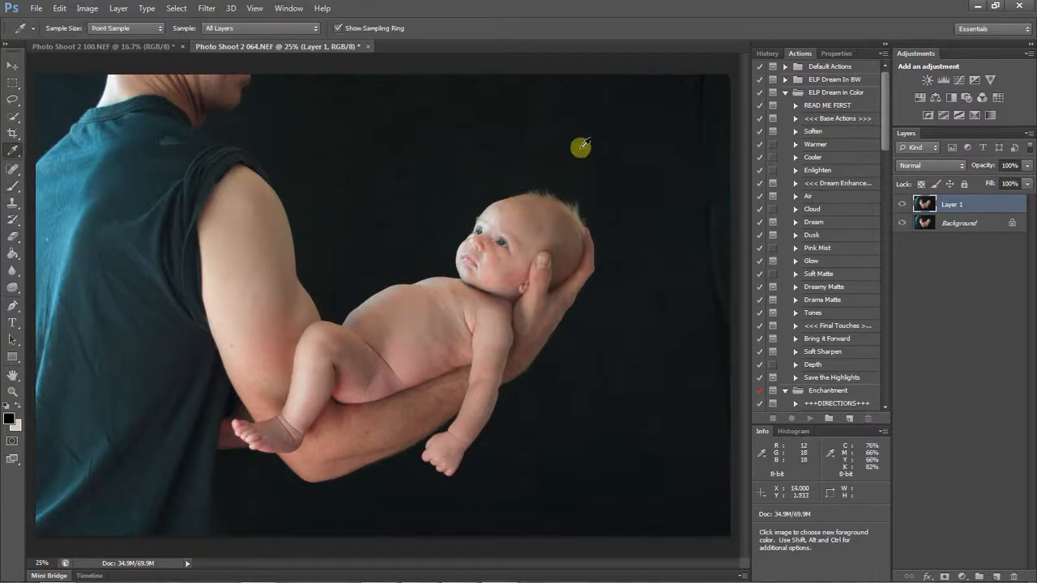
pyautogui.click(588, 145)
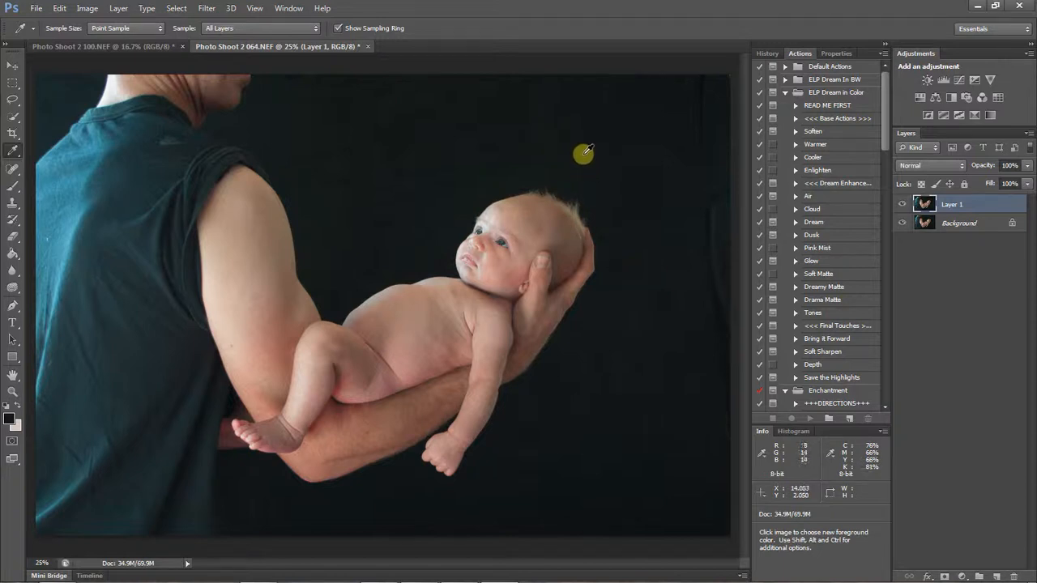
# Step: Enlarge the Brush to 700 and paint the sampled dark colour over the backdrop and the man's head and shirt
pyautogui.press('b')
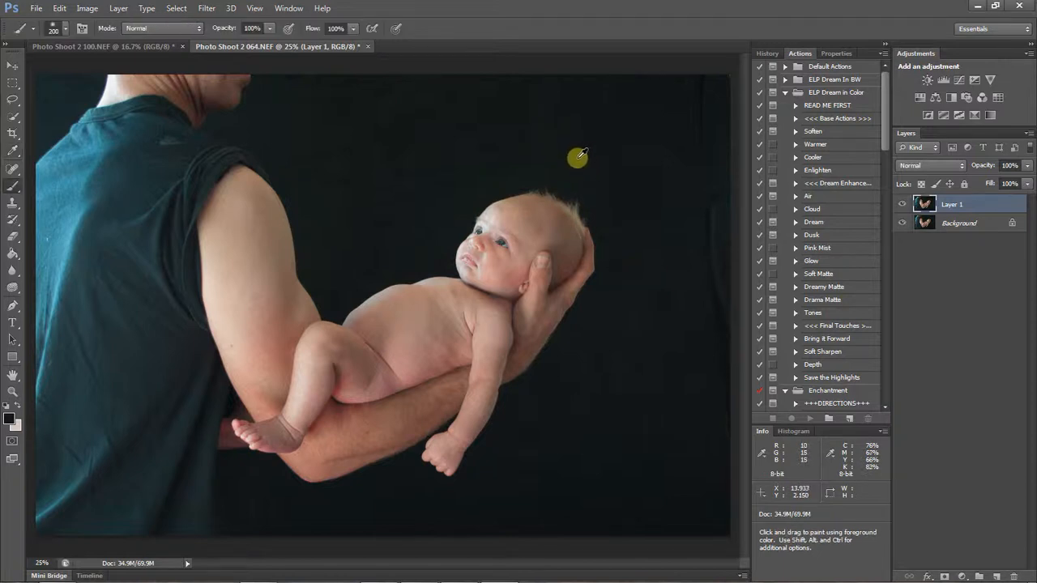
pyautogui.press(']')
pyautogui.press(']')
pyautogui.press(']')
pyautogui.press(']')
pyautogui.press(']')
pyautogui.press(']')
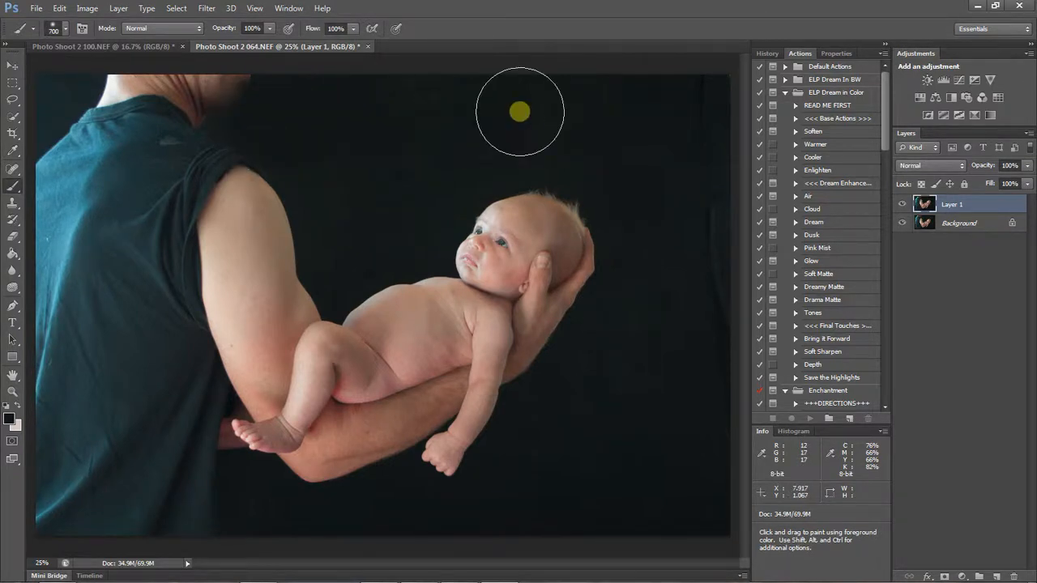
pyautogui.moveTo(661, 346)
pyautogui.mouseDown()
pyautogui.moveTo(619, 247)
pyautogui.moveTo(625, 255)
pyautogui.moveTo(519, 432)
pyautogui.moveTo(549, 405)
pyautogui.moveTo(546, 478)
pyautogui.moveTo(575, 484)
pyautogui.moveTo(694, 406)
pyautogui.moveTo(701, 489)
pyautogui.moveTo(563, 520)
pyautogui.moveTo(312, 548)
pyautogui.moveTo(377, 524)
pyautogui.moveTo(359, 507)
pyautogui.moveTo(375, 494)
pyautogui.moveTo(298, 523)
pyautogui.moveTo(233, 514)
pyautogui.moveTo(218, 489)
pyautogui.moveTo(216, 435)
pyautogui.moveTo(258, 470)
pyautogui.mouseUp()
pyautogui.moveTo(303, 169)
pyautogui.mouseDown()
pyautogui.moveTo(339, 273)
pyautogui.moveTo(340, 239)
pyautogui.moveTo(374, 249)
pyautogui.moveTo(422, 237)
pyautogui.moveTo(424, 213)
pyautogui.moveTo(520, 149)
pyautogui.moveTo(499, 159)
pyautogui.moveTo(607, 169)
pyautogui.moveTo(608, 197)
pyautogui.mouseUp()
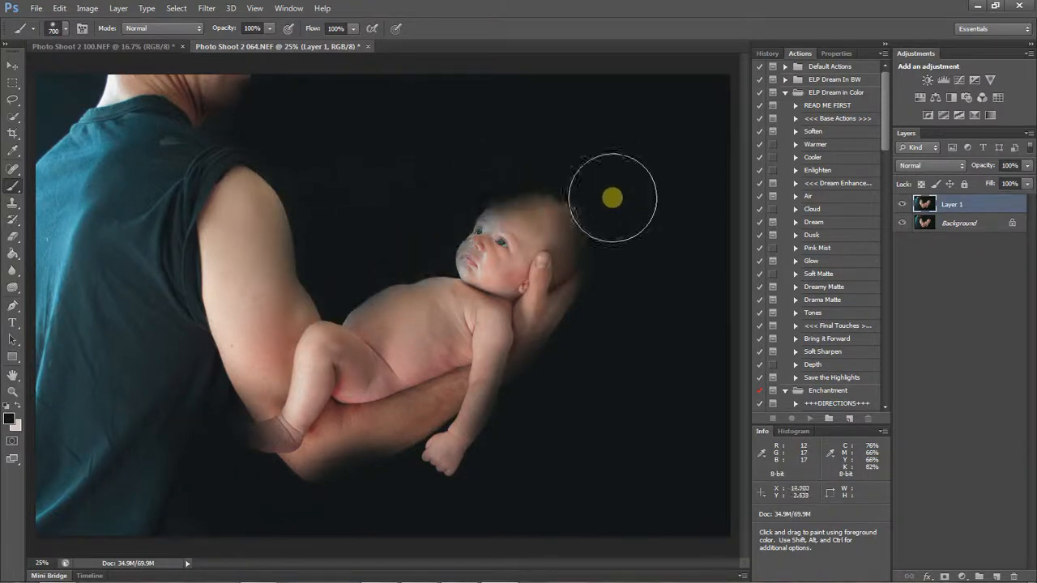
pyautogui.moveTo(111, 123)
pyautogui.mouseDown()
pyautogui.moveTo(77, 106)
pyautogui.moveTo(51, 185)
pyautogui.moveTo(64, 111)
pyautogui.moveTo(84, 98)
pyautogui.moveTo(227, 102)
pyautogui.moveTo(136, 120)
pyautogui.moveTo(167, 124)
pyautogui.moveTo(193, 106)
pyautogui.moveTo(205, 110)
pyautogui.moveTo(109, 247)
pyautogui.moveTo(226, 120)
pyautogui.moveTo(162, 221)
pyautogui.moveTo(185, 370)
pyautogui.moveTo(89, 207)
pyautogui.moveTo(104, 346)
pyautogui.moveTo(67, 172)
pyautogui.moveTo(57, 402)
pyautogui.moveTo(66, 418)
pyautogui.moveTo(59, 275)
pyautogui.moveTo(87, 524)
pyautogui.moveTo(119, 516)
pyautogui.moveTo(151, 374)
pyautogui.moveTo(182, 424)
pyautogui.moveTo(162, 493)
pyautogui.moveTo(209, 504)
pyautogui.moveTo(285, 488)
pyautogui.moveTo(226, 202)
pyautogui.mouseUp()
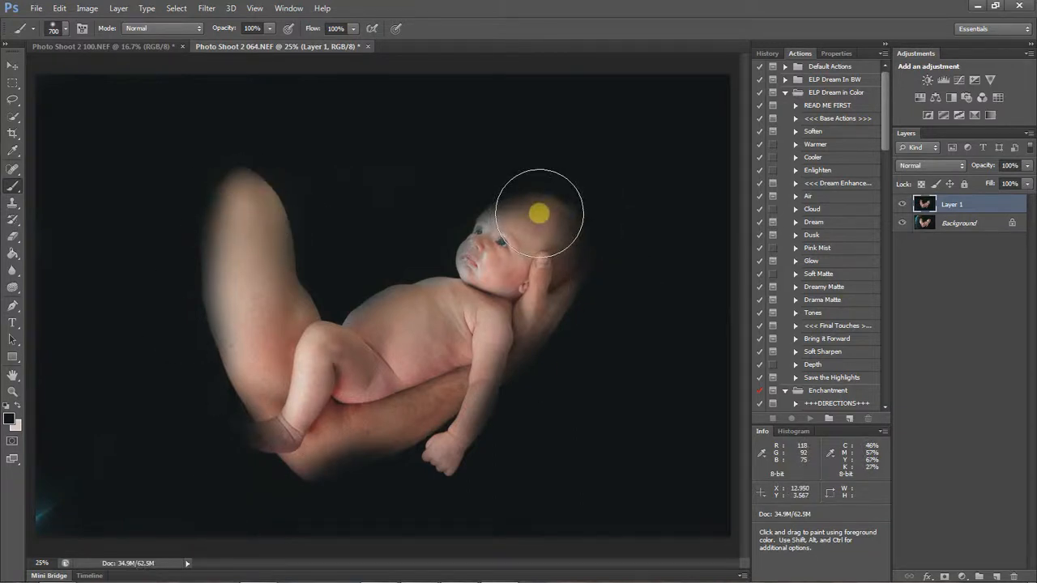
pyautogui.moveTo(73, 515); pyautogui.dragTo(74, 499)
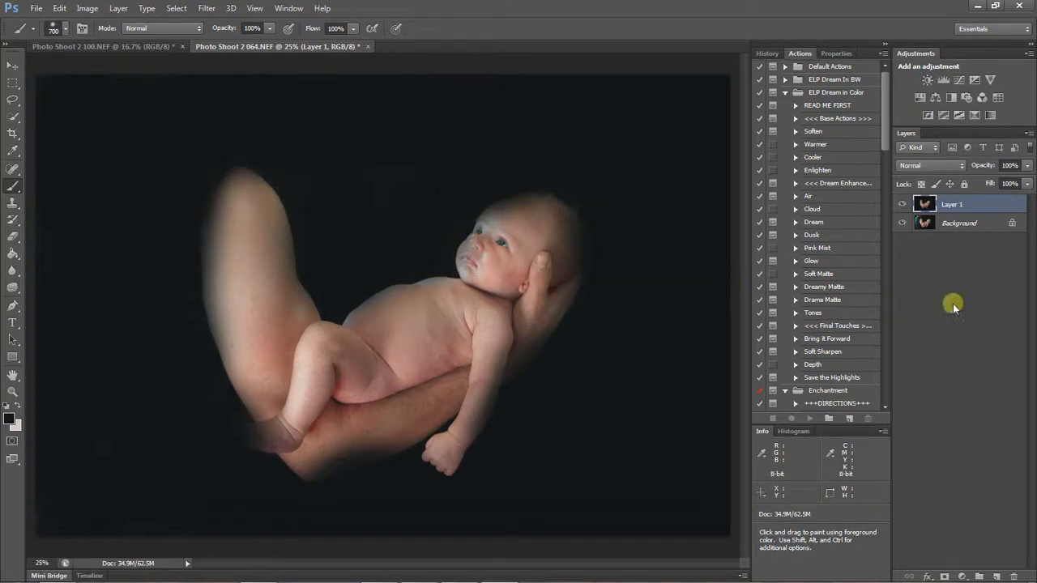
# Step: Add a layer mask to Layer 1, and paint the dark colour over the baby's head and upper body on the layer's image
pyautogui.click(945, 577)
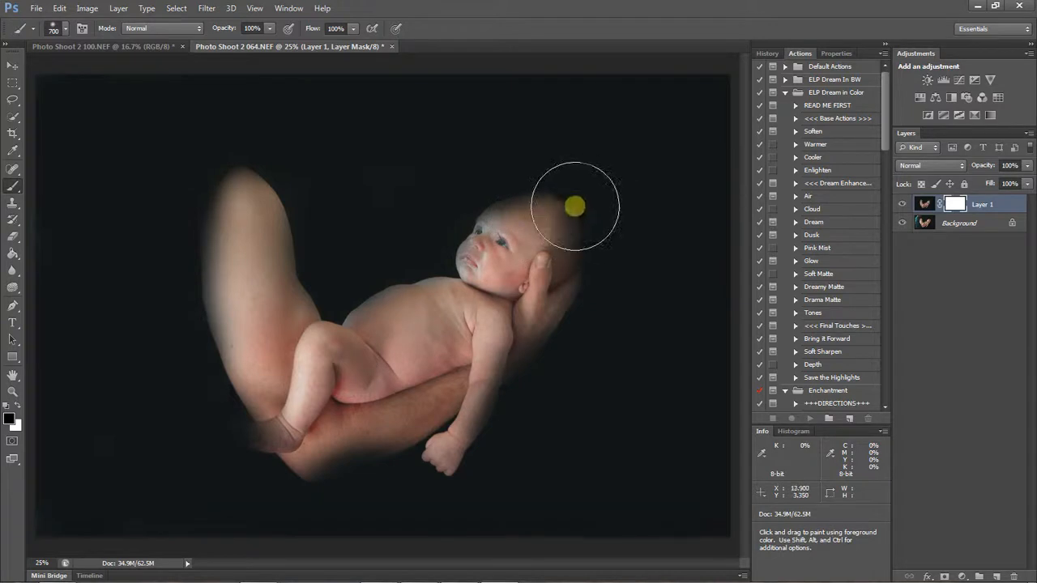
pyautogui.click(924, 204)
pyautogui.moveTo(491, 241)
pyautogui.mouseDown()
pyautogui.moveTo(517, 263)
pyautogui.moveTo(504, 278)
pyautogui.moveTo(487, 258)
pyautogui.moveTo(497, 235)
pyautogui.moveTo(470, 233)
pyautogui.moveTo(560, 283)
pyautogui.moveTo(462, 449)
pyautogui.moveTo(510, 242)
pyautogui.moveTo(524, 405)
pyautogui.mouseUp()
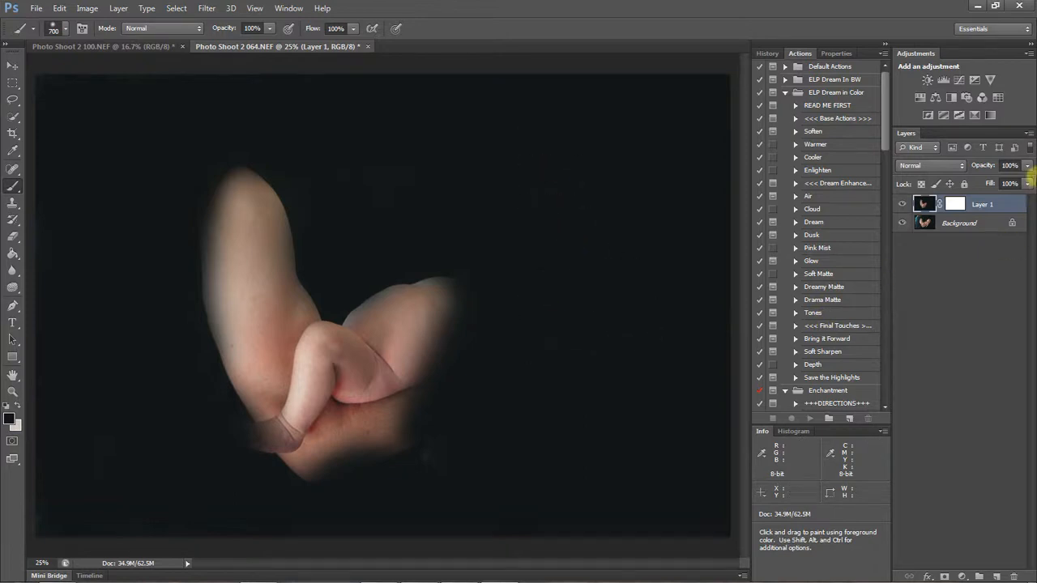
# Step: Lower Layer 1's opacity to 51% and make its layer mask the painting target
pyautogui.click(1026, 166)
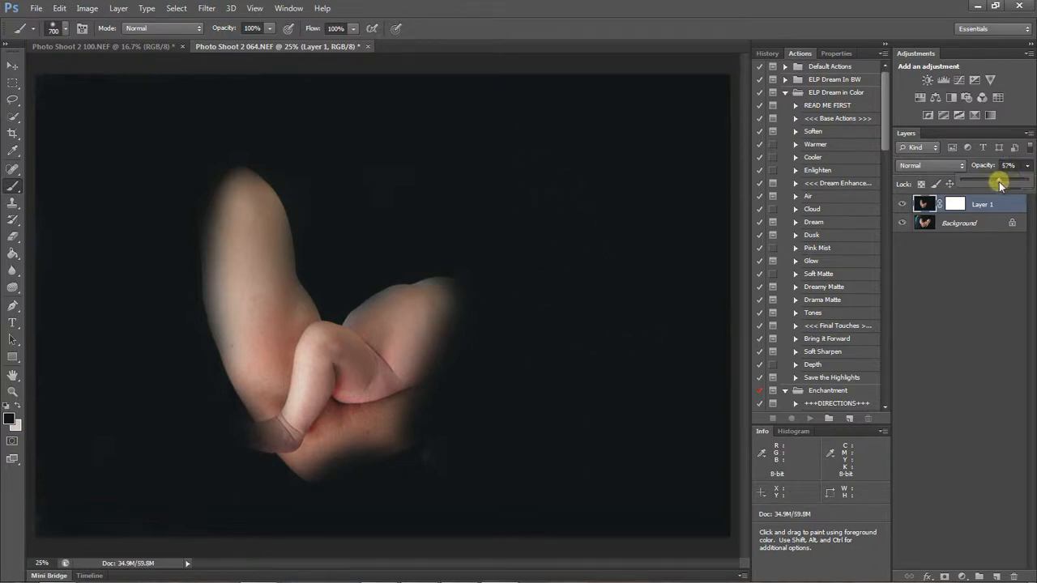
pyautogui.moveTo(1000, 185); pyautogui.dragTo(996, 185)
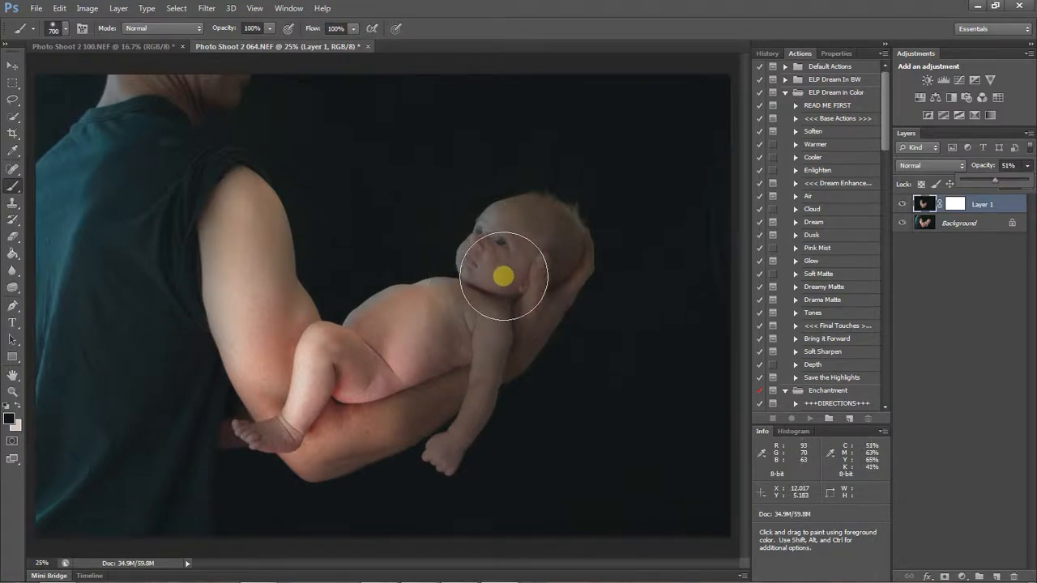
pyautogui.click(955, 204)
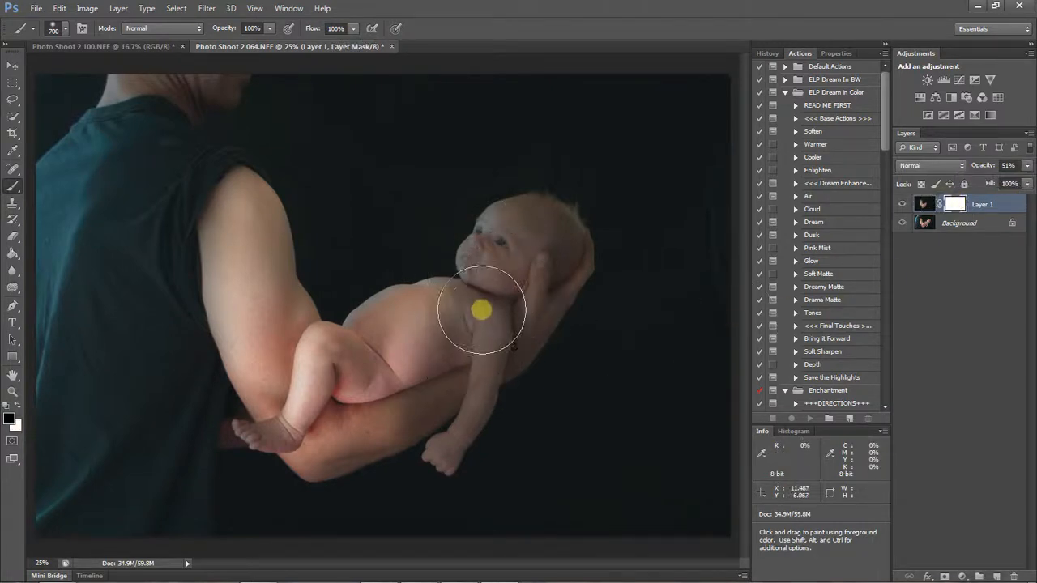
# Step: Paint black on the mask with a smaller Brush over the baby's head and upper body and the supporting hand, then enlarge the Brush to 400
pyautogui.press('[')
pyautogui.press('[')
pyautogui.press('[')
pyautogui.press('[')
pyautogui.press('[')
pyautogui.press('[')
pyautogui.press('[')
pyautogui.moveTo(497, 238)
pyautogui.mouseDown()
pyautogui.moveTo(553, 212)
pyautogui.moveTo(570, 246)
pyautogui.moveTo(563, 272)
pyautogui.moveTo(535, 230)
pyautogui.moveTo(515, 270)
pyautogui.moveTo(480, 258)
pyautogui.moveTo(486, 241)
pyautogui.moveTo(475, 252)
pyautogui.moveTo(488, 231)
pyautogui.moveTo(522, 257)
pyautogui.moveTo(534, 239)
pyautogui.moveTo(562, 307)
pyautogui.moveTo(567, 279)
pyautogui.moveTo(486, 365)
pyautogui.moveTo(416, 408)
pyautogui.moveTo(400, 402)
pyautogui.moveTo(333, 431)
pyautogui.moveTo(407, 364)
pyautogui.moveTo(386, 342)
pyautogui.moveTo(449, 304)
pyautogui.moveTo(510, 231)
pyautogui.moveTo(552, 242)
pyautogui.mouseUp()
pyautogui.press(']')
pyautogui.press(']')
pyautogui.press(']')
pyautogui.press(']')
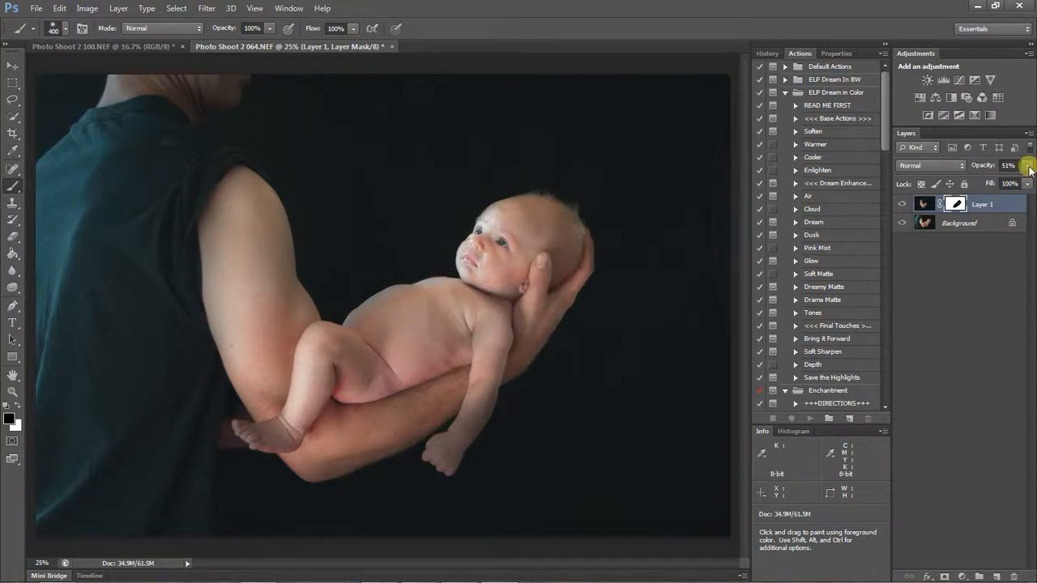
# Step: Return Layer 1's opacity to 100% and paint black on the mask over the baby's torso
pyautogui.click(1027, 166)
pyautogui.moveTo(1023, 184); pyautogui.dragTo(1034, 185)
pyautogui.click(449, 328)
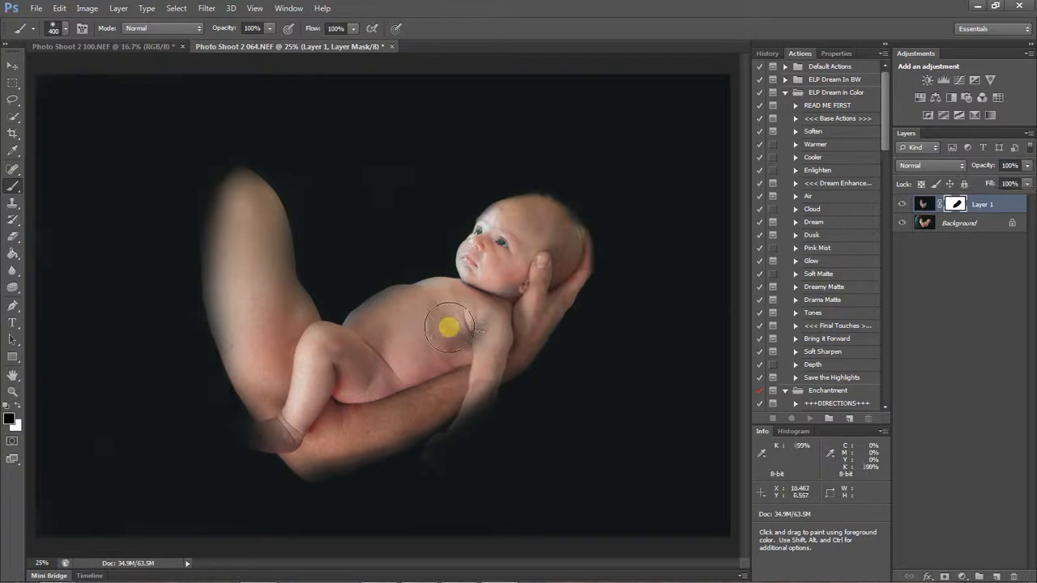
pyautogui.moveTo(448, 327)
pyautogui.mouseDown()
pyautogui.moveTo(530, 236)
pyautogui.moveTo(513, 230)
pyautogui.moveTo(498, 242)
pyautogui.moveTo(504, 233)
pyautogui.moveTo(557, 223)
pyautogui.moveTo(537, 216)
pyautogui.moveTo(568, 260)
pyautogui.moveTo(518, 340)
pyautogui.moveTo(379, 422)
pyautogui.moveTo(400, 399)
pyautogui.mouseUp()
# Step: Reduce the Brush to 40 and paint black on the mask along the upper edge of the baby's belly
pyautogui.hotkey('ctrl', '+')
pyautogui.hotkey('ctrl', '+')
pyautogui.hotkey('ctrl', '+')
pyautogui.hotkey('ctrl', '+')
pyautogui.hotkey('ctrl', '+')
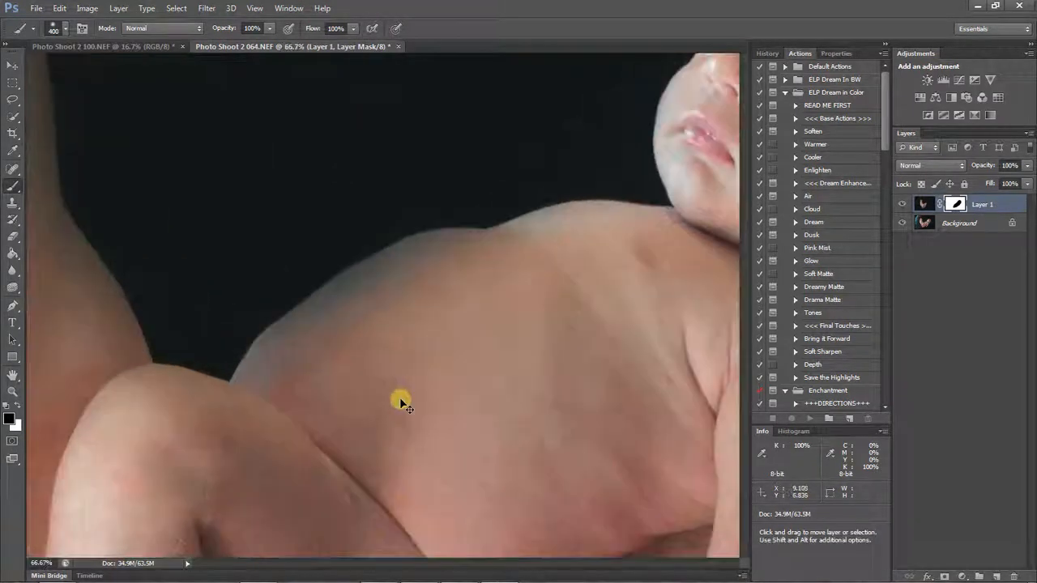
pyautogui.press('[')
pyautogui.press('[')
pyautogui.press('[')
pyautogui.press('[')
pyautogui.press('[')
pyautogui.press('[')
pyautogui.press('[')
pyautogui.press('[')
pyautogui.press('[')
pyautogui.press('[')
pyautogui.press('[')
pyautogui.press('[')
pyautogui.press('[')
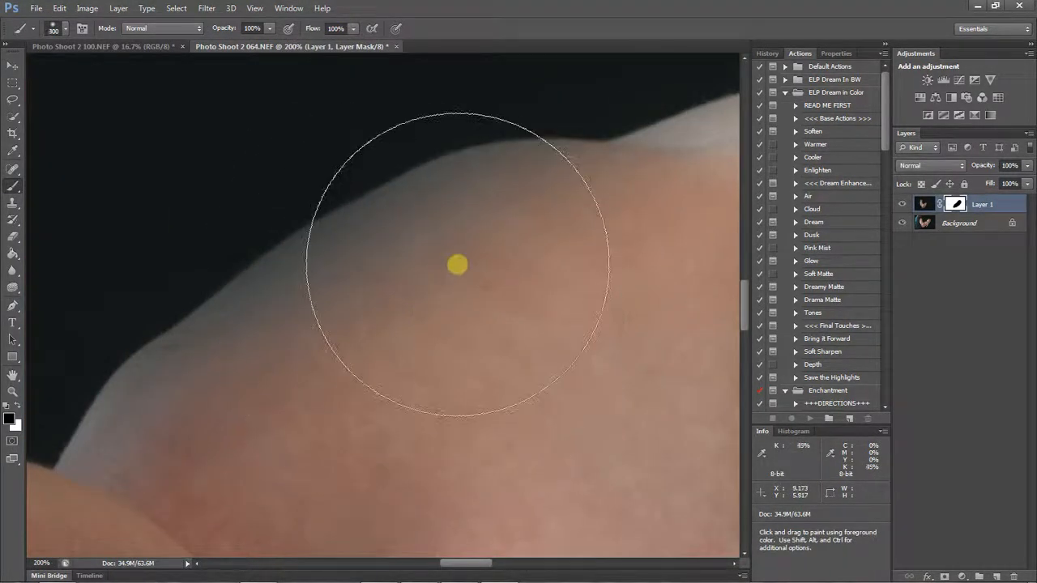
pyautogui.moveTo(533, 217)
pyautogui.mouseDown()
pyautogui.moveTo(597, 167)
pyautogui.moveTo(624, 171)
pyautogui.moveTo(567, 161)
pyautogui.moveTo(440, 178)
pyautogui.moveTo(412, 195)
pyautogui.moveTo(474, 174)
pyautogui.moveTo(319, 248)
pyautogui.moveTo(413, 162)
pyautogui.mouseUp()
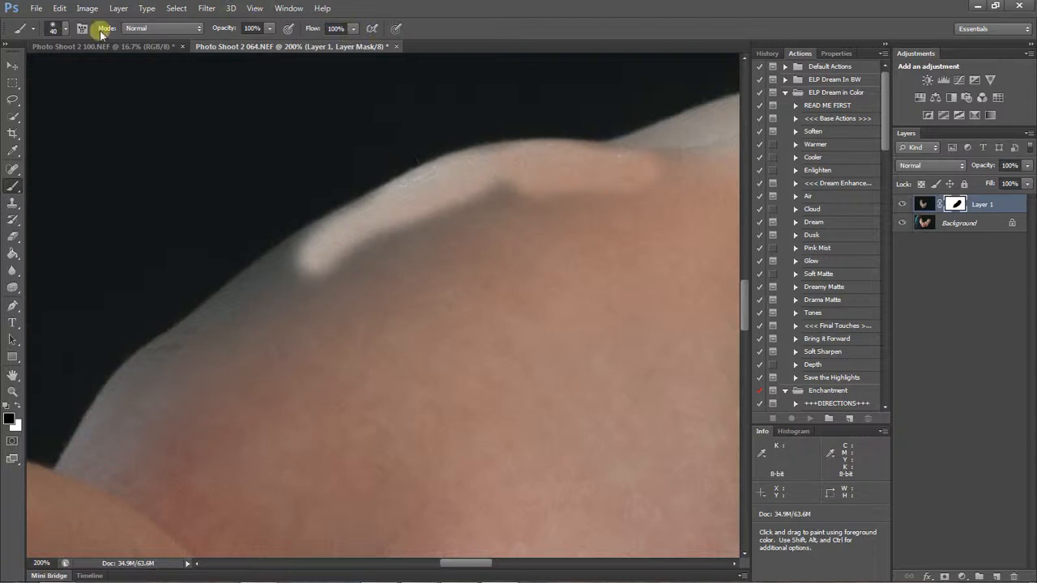
# Step: Review the Brush tip presets and continue painting black on the mask down the belly's shaded edge
pyautogui.click(65, 29)
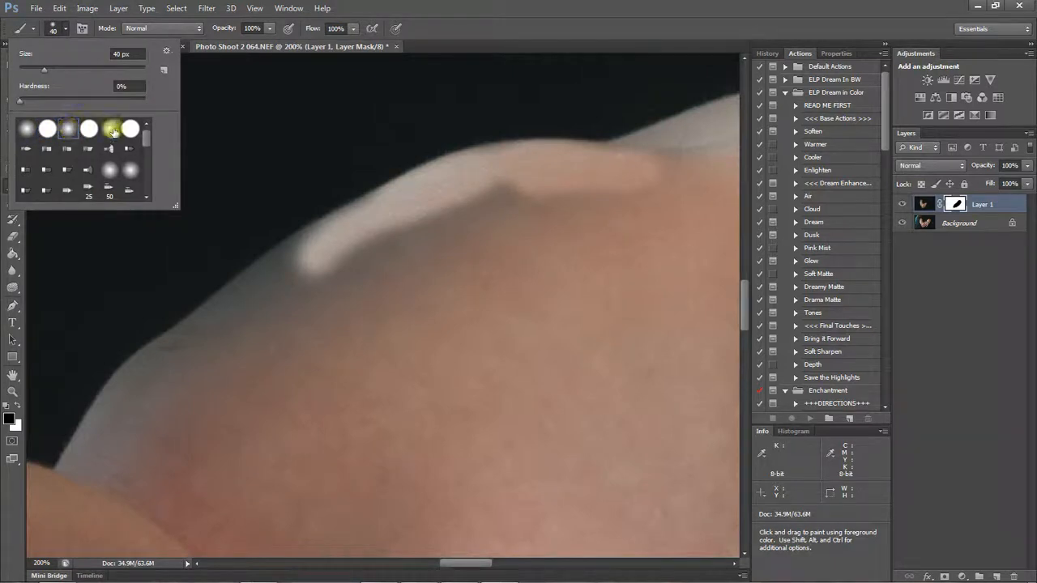
pyautogui.click(55, 27)
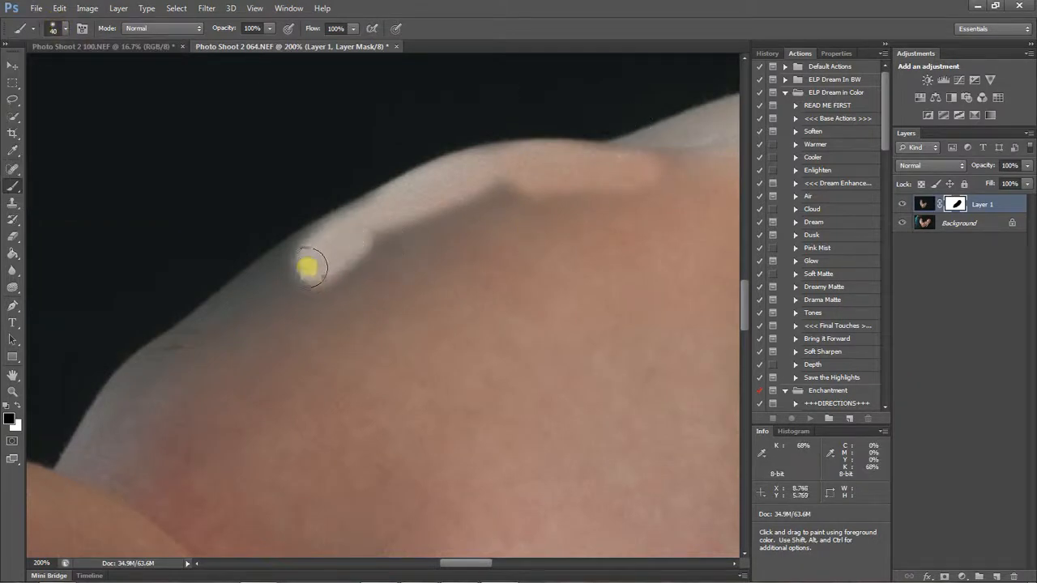
pyautogui.moveTo(308, 267)
pyautogui.mouseDown()
pyautogui.moveTo(322, 247)
pyautogui.moveTo(261, 287)
pyautogui.moveTo(205, 349)
pyautogui.moveTo(184, 354)
pyautogui.moveTo(172, 395)
pyautogui.moveTo(130, 440)
pyautogui.moveTo(145, 399)
pyautogui.moveTo(129, 416)
pyautogui.moveTo(139, 394)
pyautogui.moveTo(130, 401)
pyautogui.moveTo(164, 355)
pyautogui.moveTo(85, 468)
pyautogui.moveTo(140, 393)
pyautogui.moveTo(175, 385)
pyautogui.moveTo(144, 430)
pyautogui.moveTo(218, 353)
pyautogui.moveTo(460, 214)
pyautogui.moveTo(362, 250)
pyautogui.moveTo(346, 232)
pyautogui.moveTo(520, 156)
pyautogui.mouseUp()
pyautogui.hotkey('ctrl', '-')
pyautogui.hotkey('ctrl', '-')
pyautogui.hotkey('ctrl', '-')
pyautogui.hotkey('ctrl', '-')
pyautogui.hotkey('ctrl', '-')
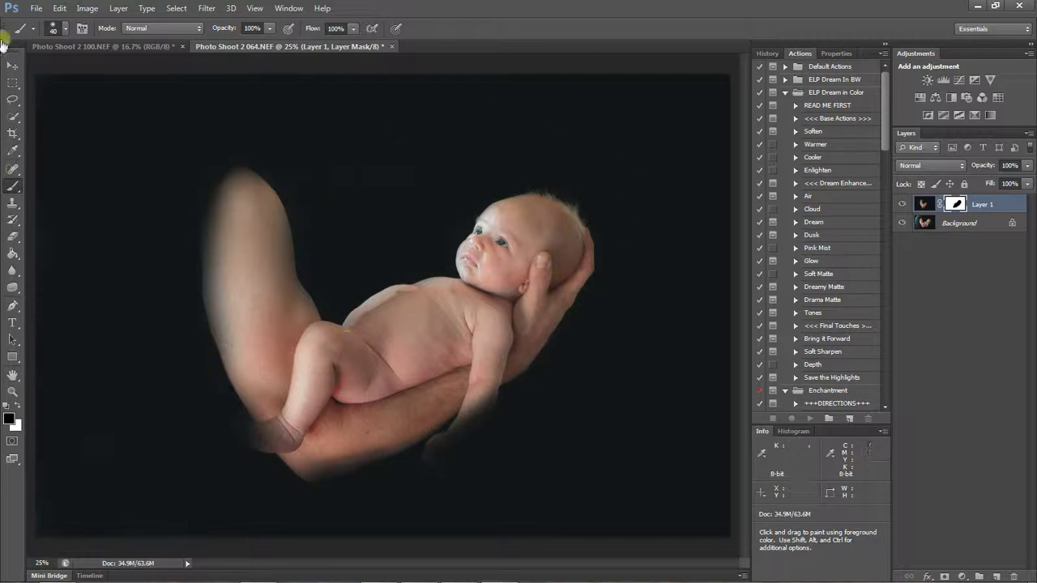
# Step: Open the comparison image minevstheirsbright from the 2011-10-09 Photo Shoot 2 folder
pyautogui.click(36, 9)
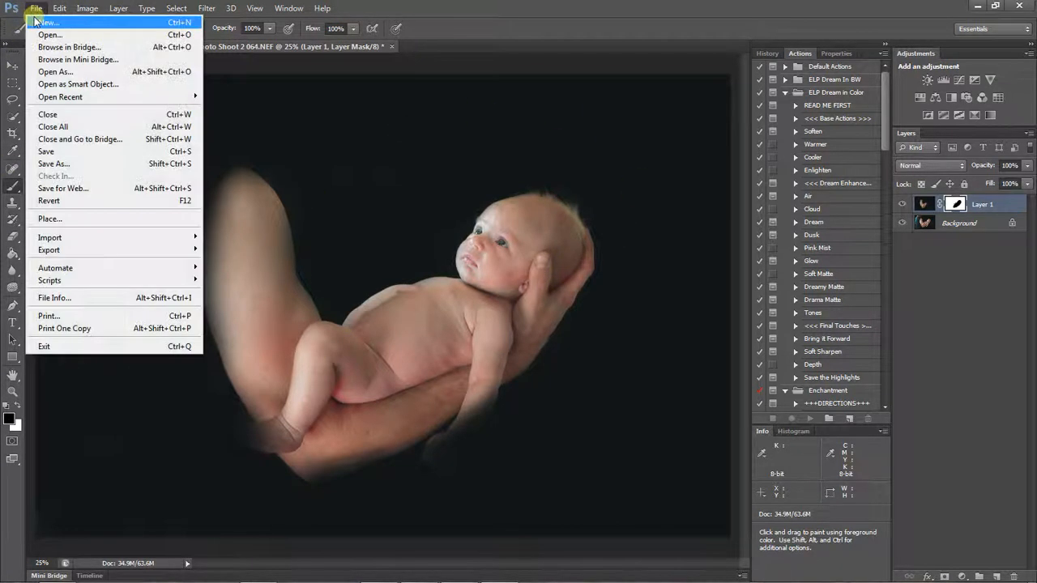
pyautogui.click(36, 34)
pyautogui.moveTo(787, 120); pyautogui.dragTo(752, 296)
pyautogui.click(393, 294)
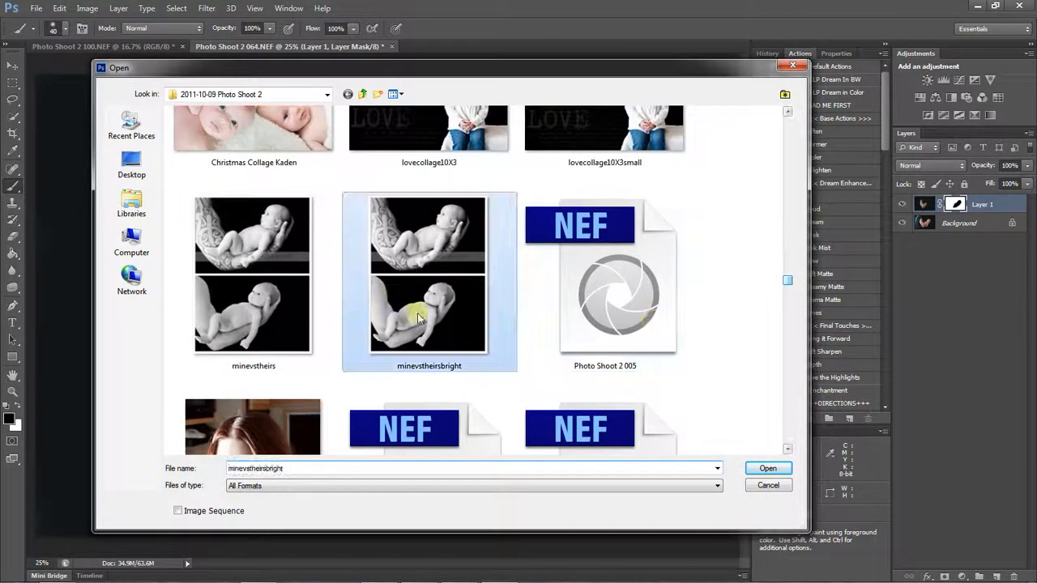
pyautogui.click(766, 470)
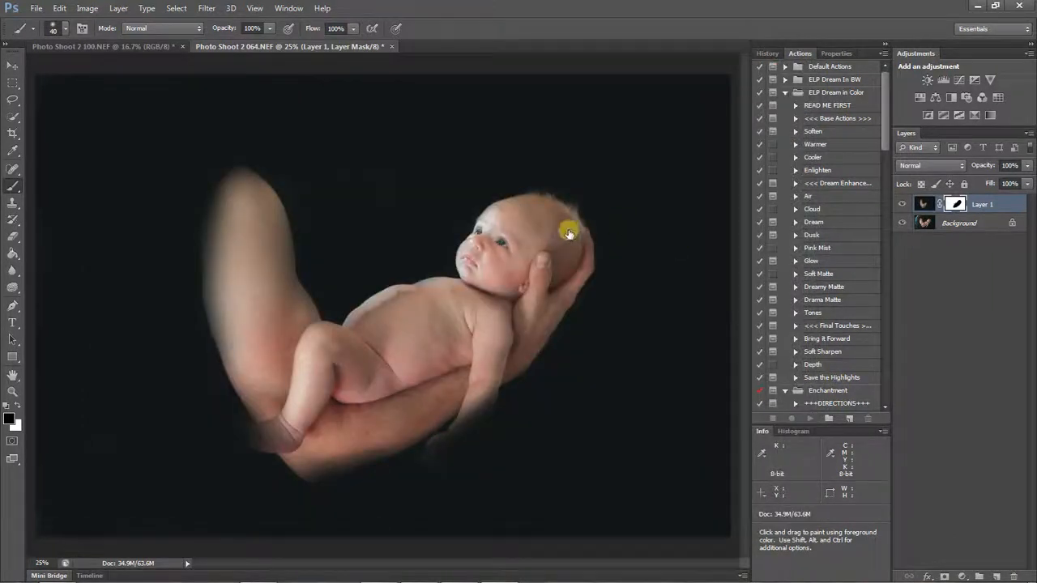